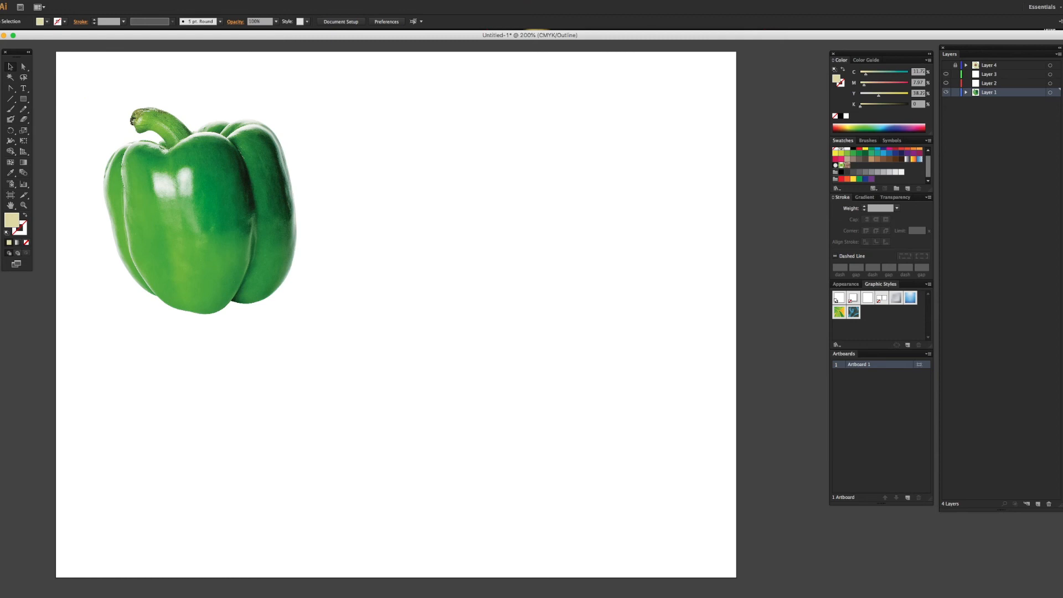
click(37, 0)
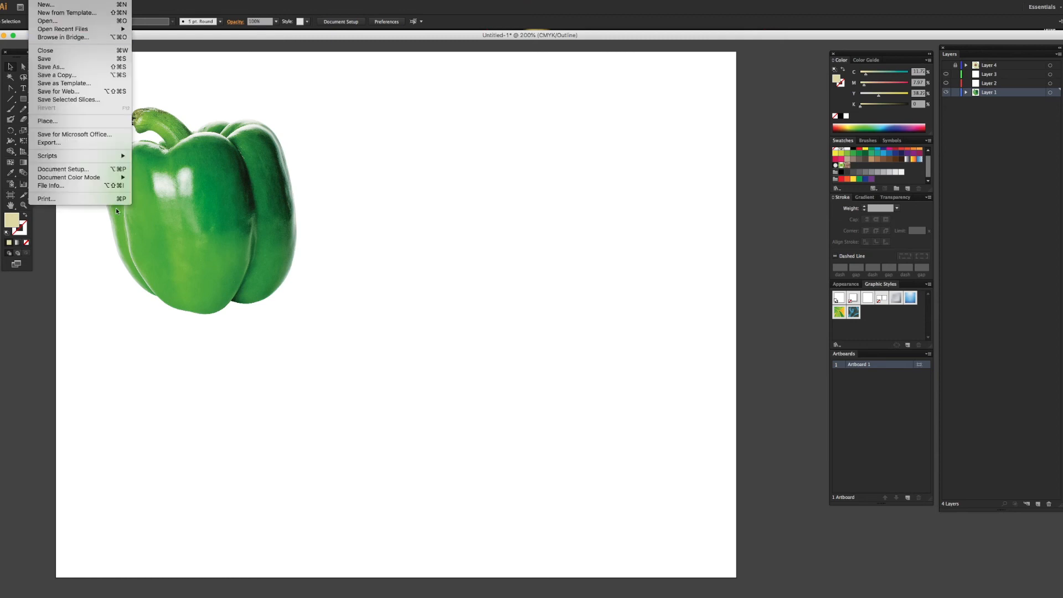
click(58, 121)
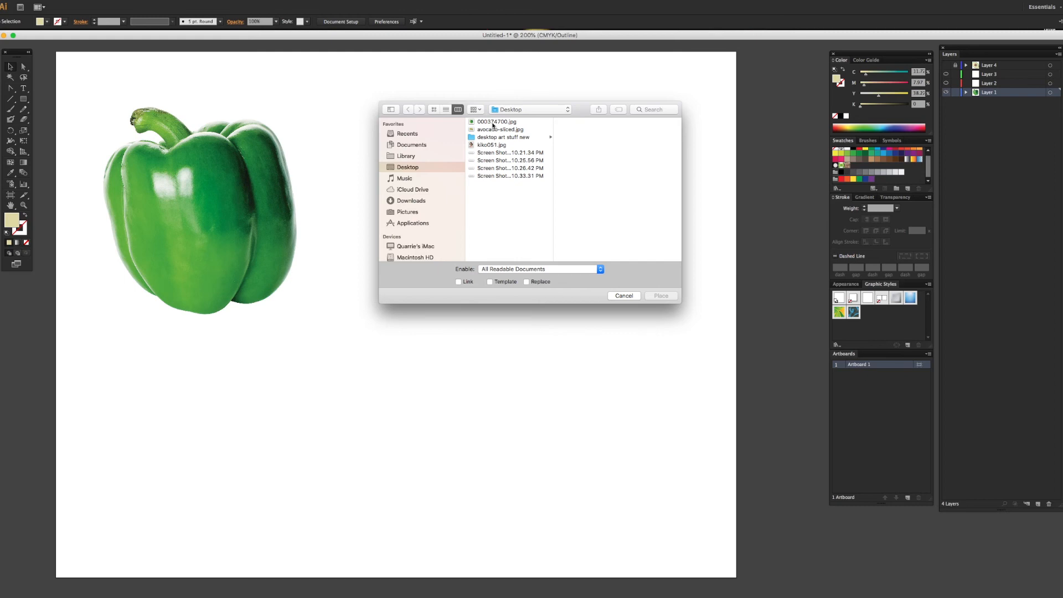
click(493, 123)
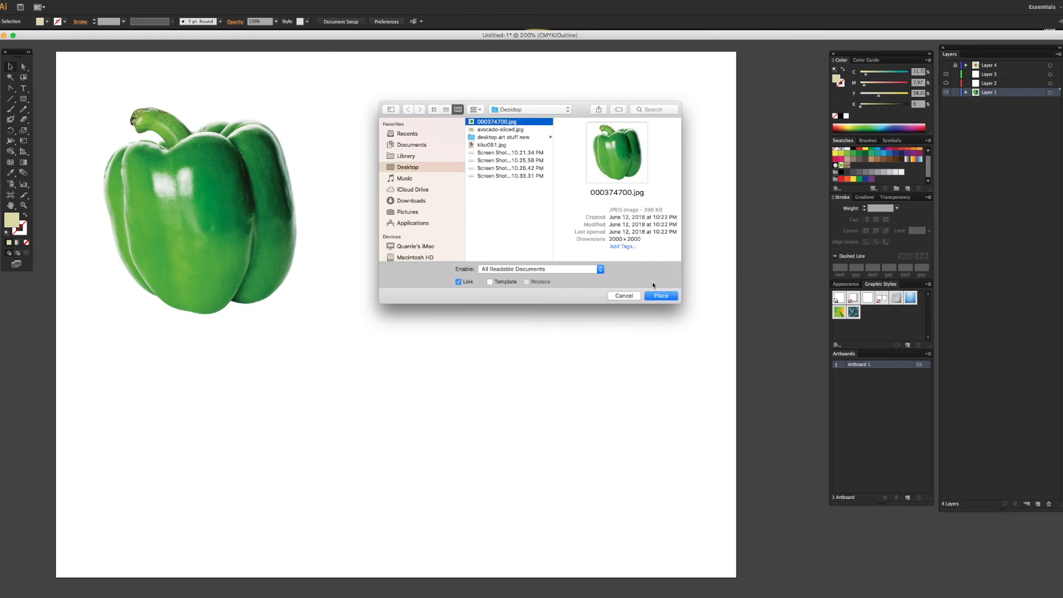
click(624, 296)
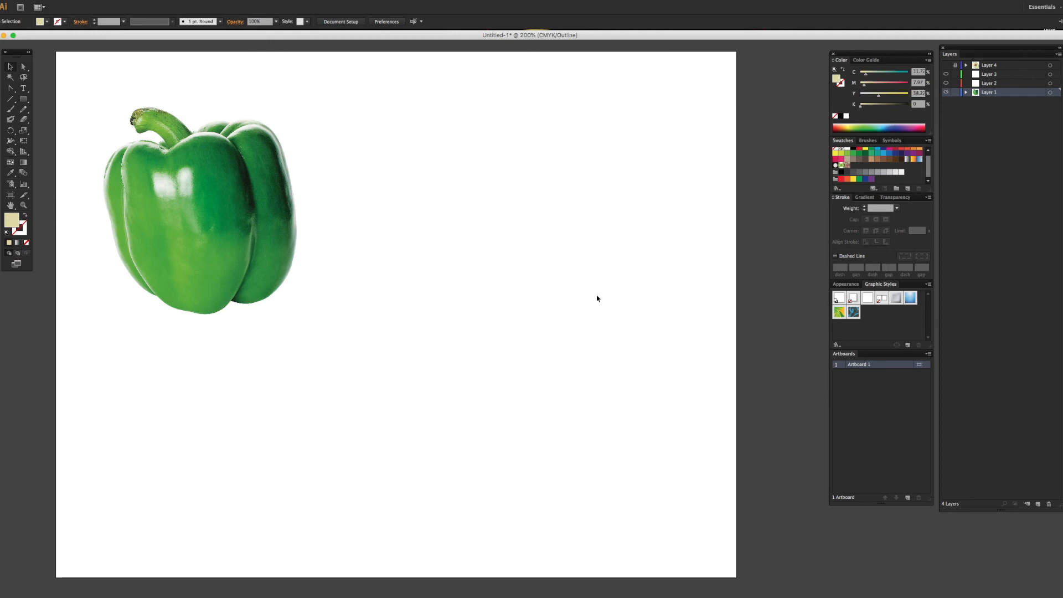
Step: Make Layer 1, which holds the pepper photo, a template layer with images dimmed to 80%
click(211, 188)
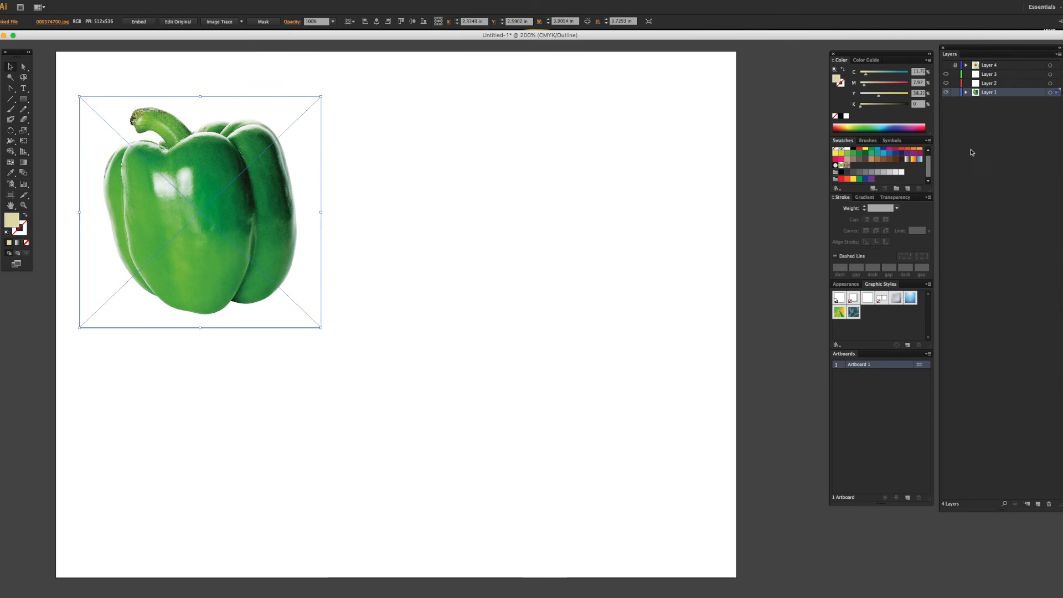
click(1006, 118)
double_click(1016, 94)
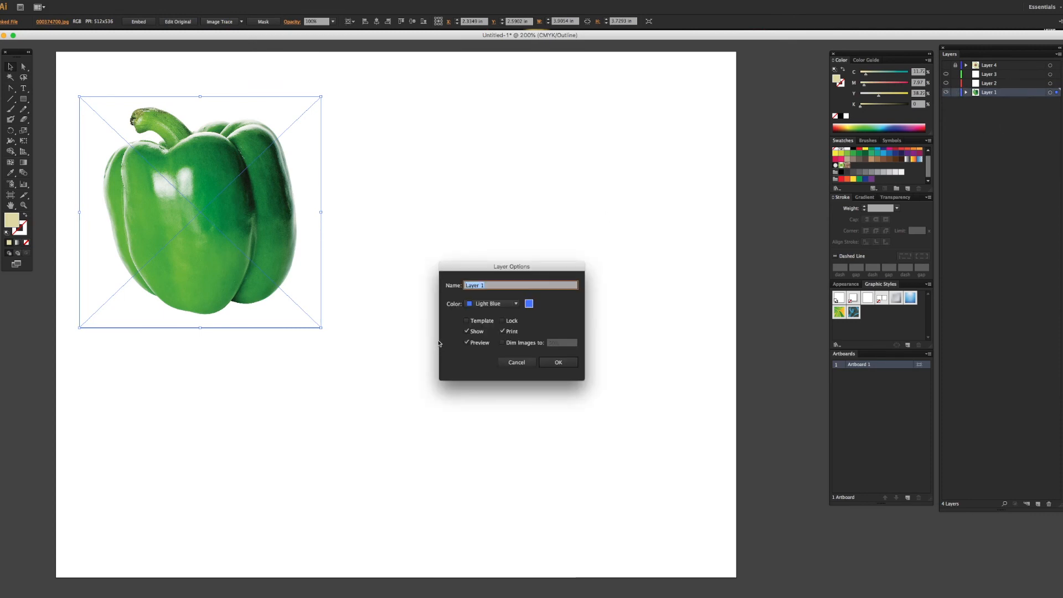
click(467, 321)
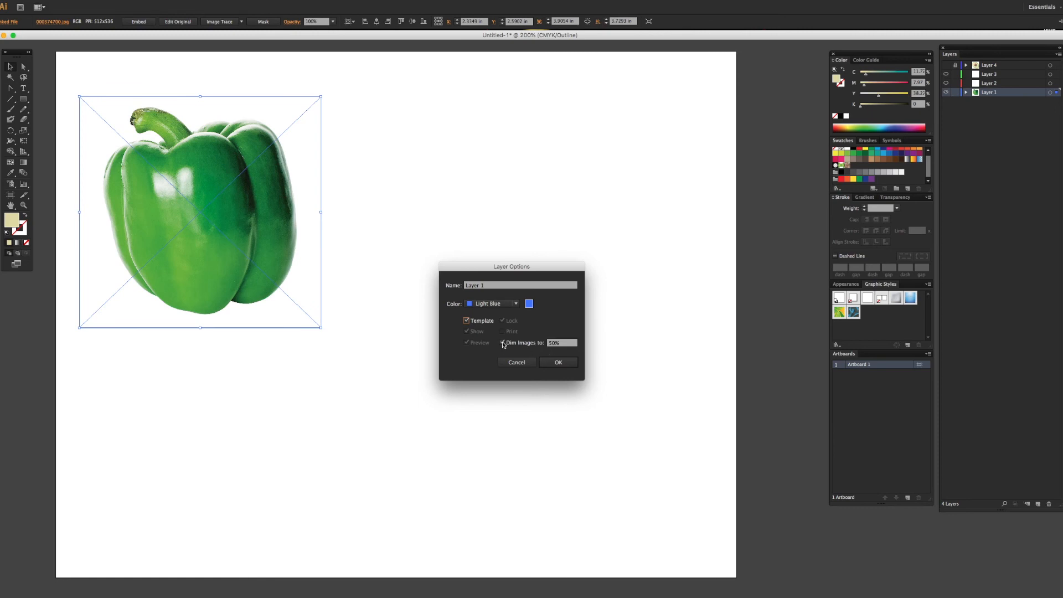
drag(571, 348, 555, 347)
click(555, 344)
drag(555, 344, 549, 344)
text(80)
click(558, 362)
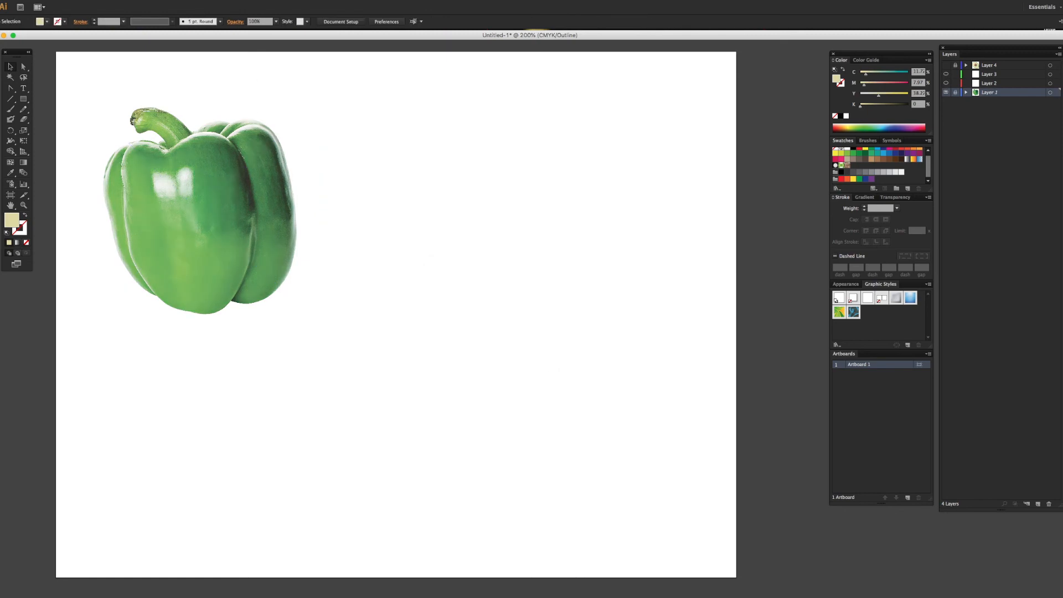
Step: Switch the document view to Preview and back to Outline
click(173, 0)
click(179, 4)
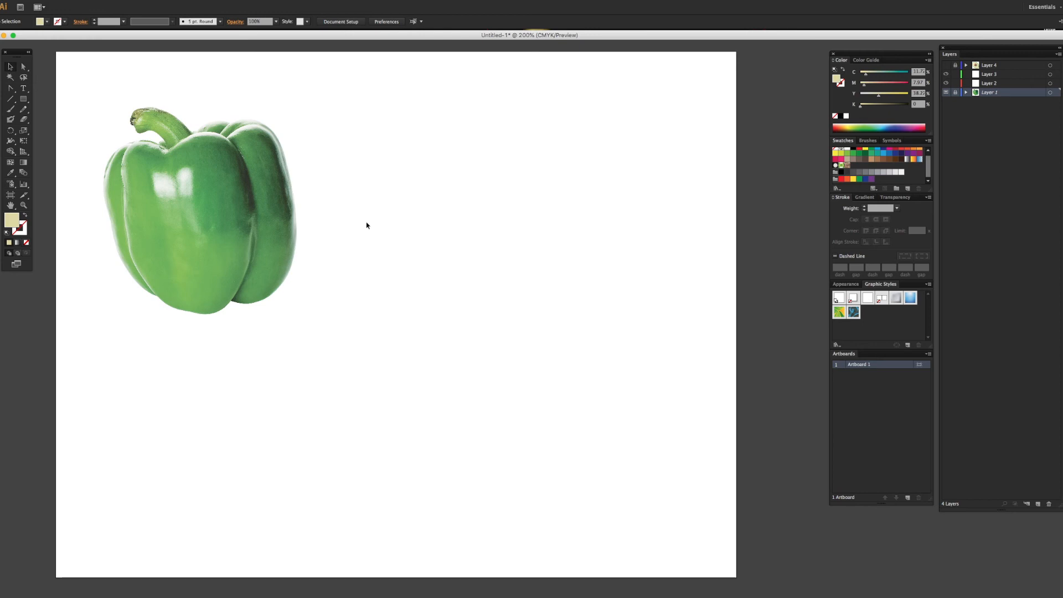
click(166, 1)
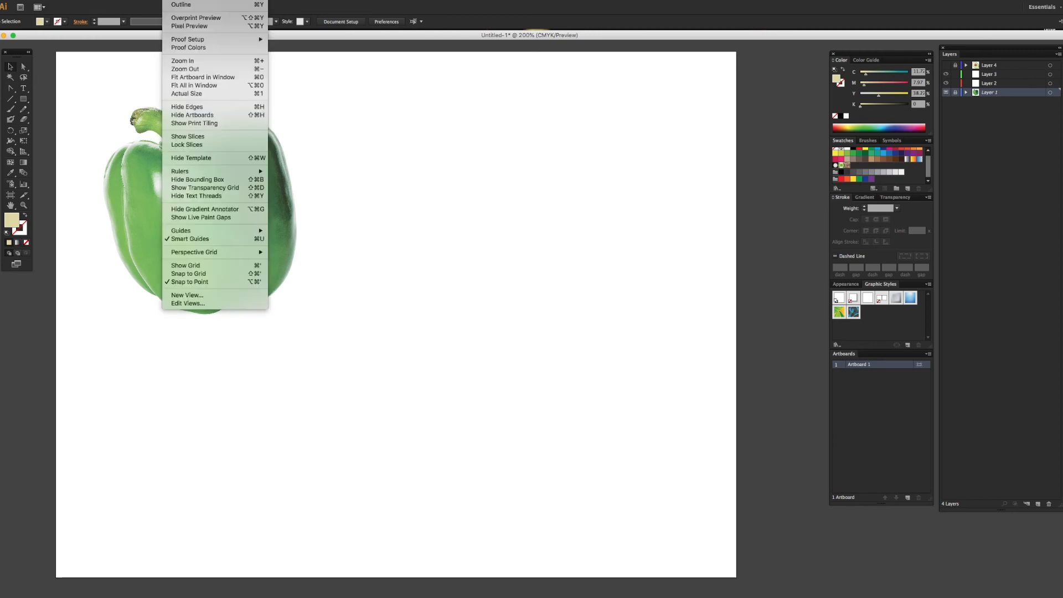
click(178, 5)
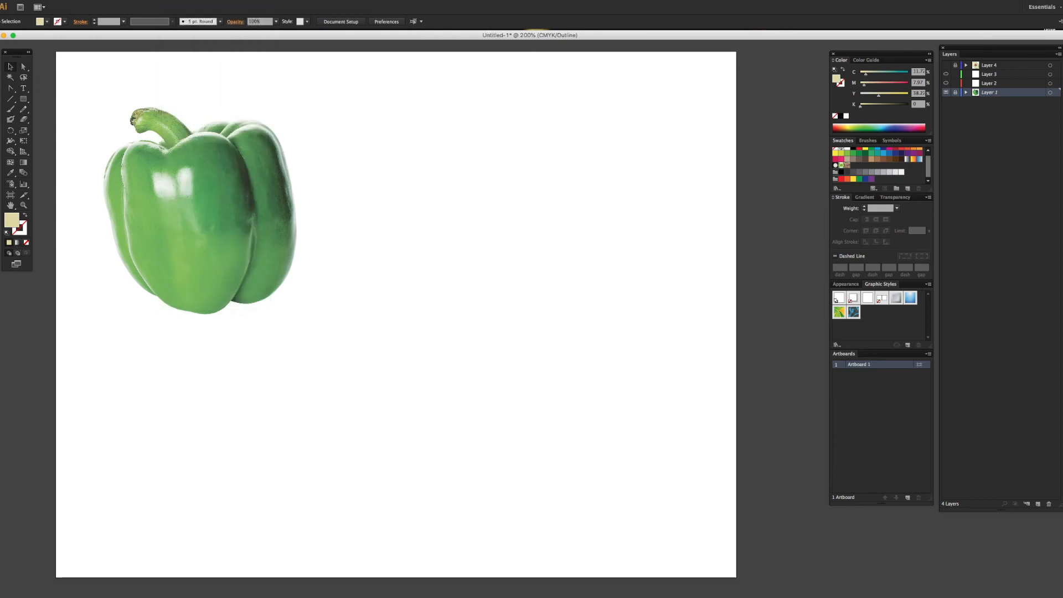
click(169, 0)
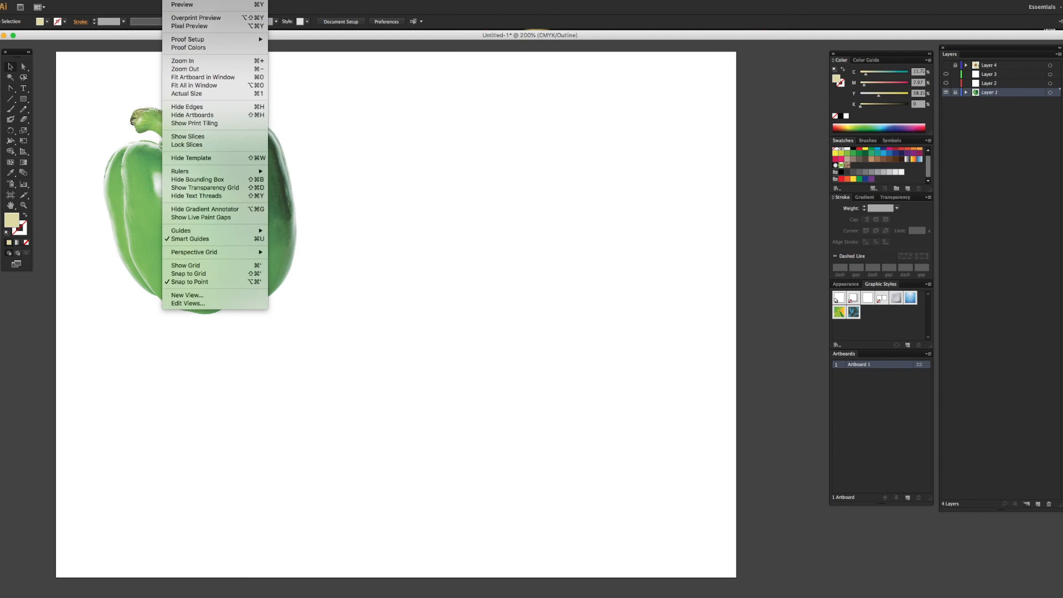
click(390, 137)
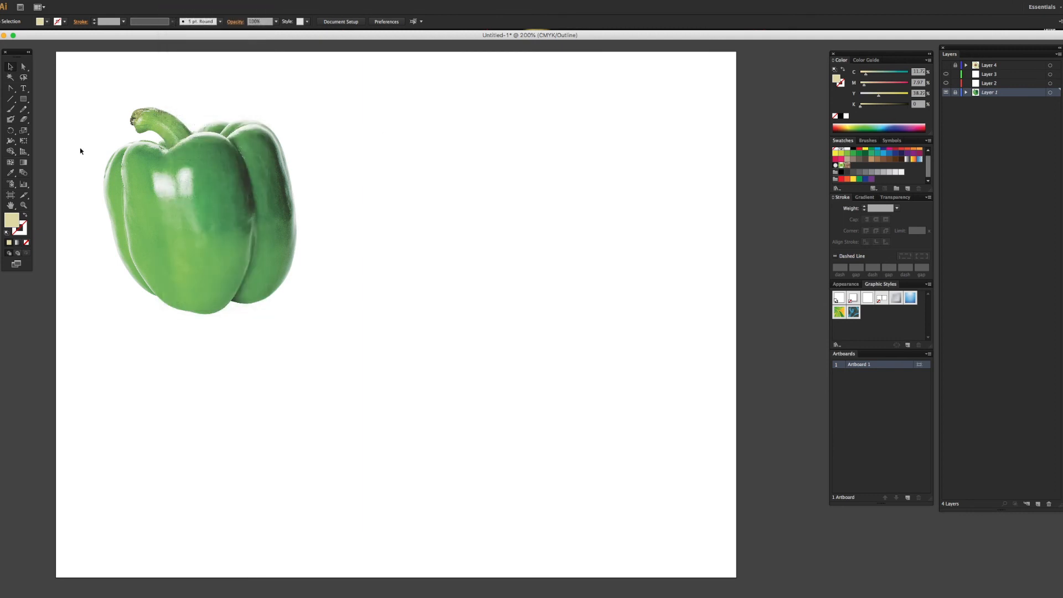
Step: Draw a rectangle about 2.6 × 2.3 in over the pepper on Layer 2 and add a gradient mesh point at its center
click(23, 99)
click(1013, 86)
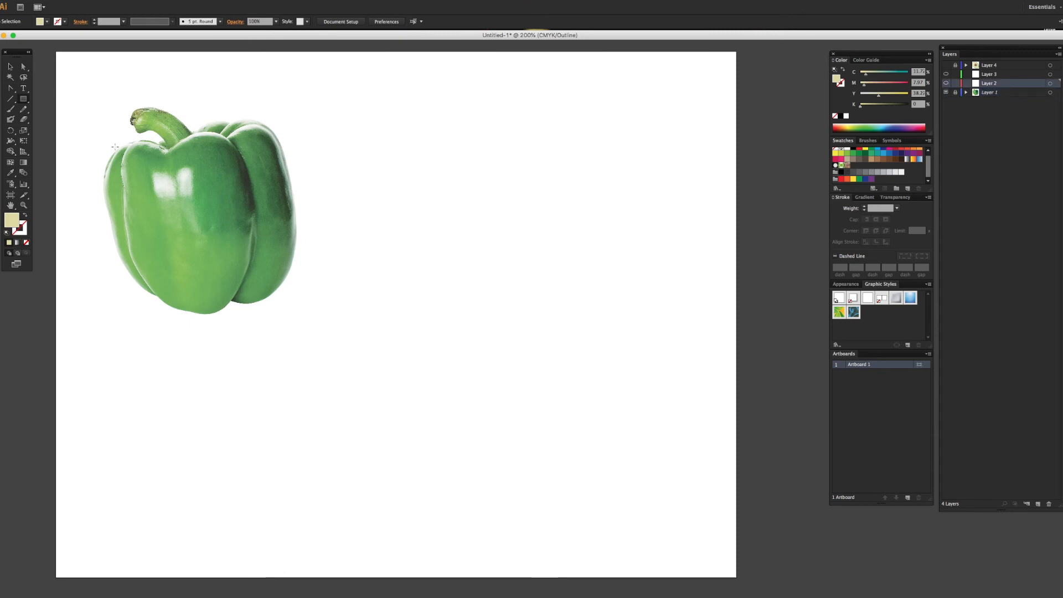
drag(119, 146, 282, 288)
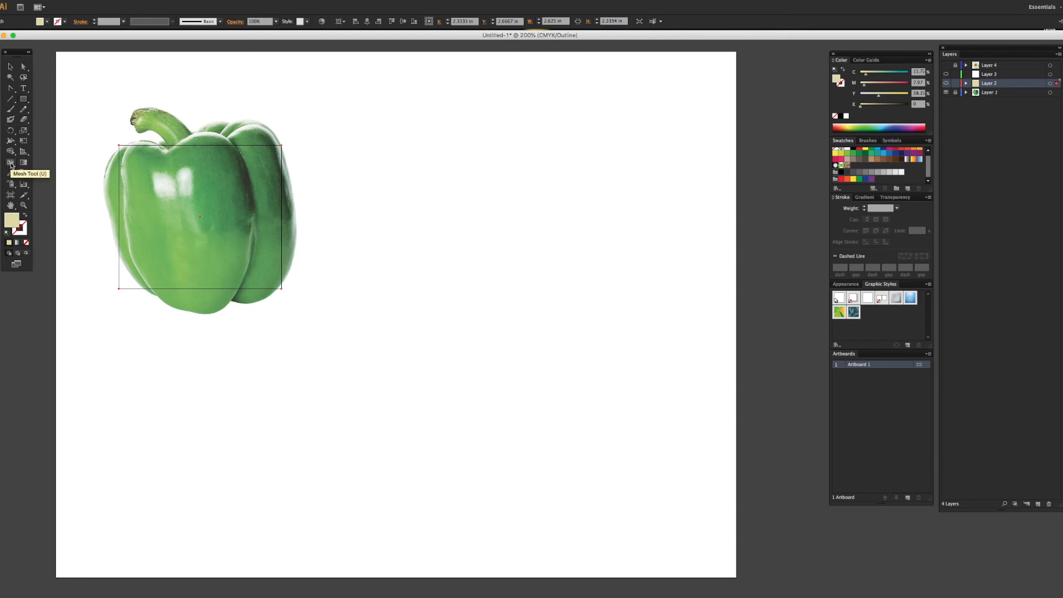
click(10, 162)
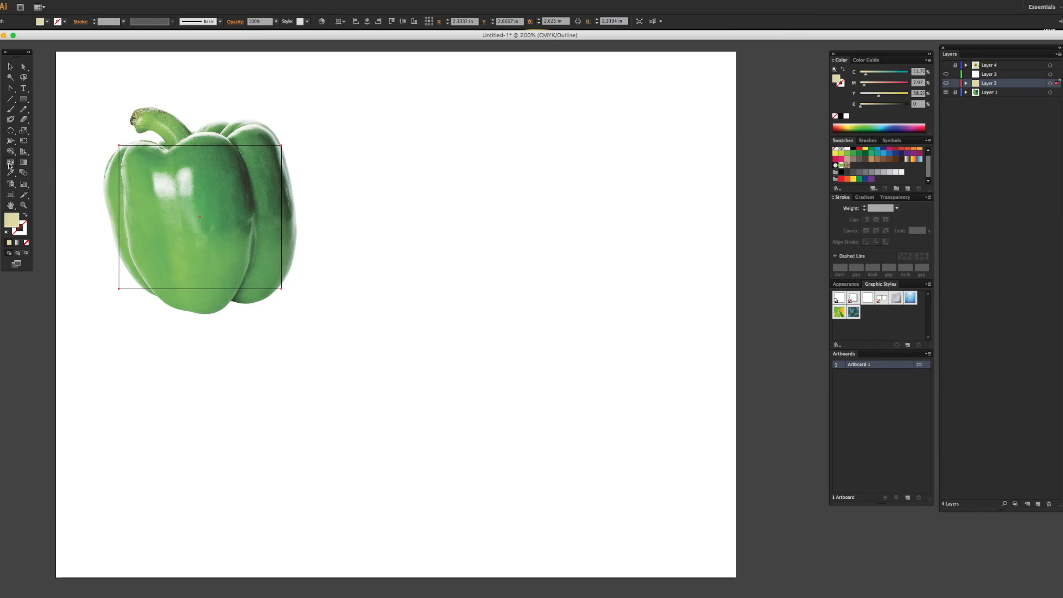
click(201, 217)
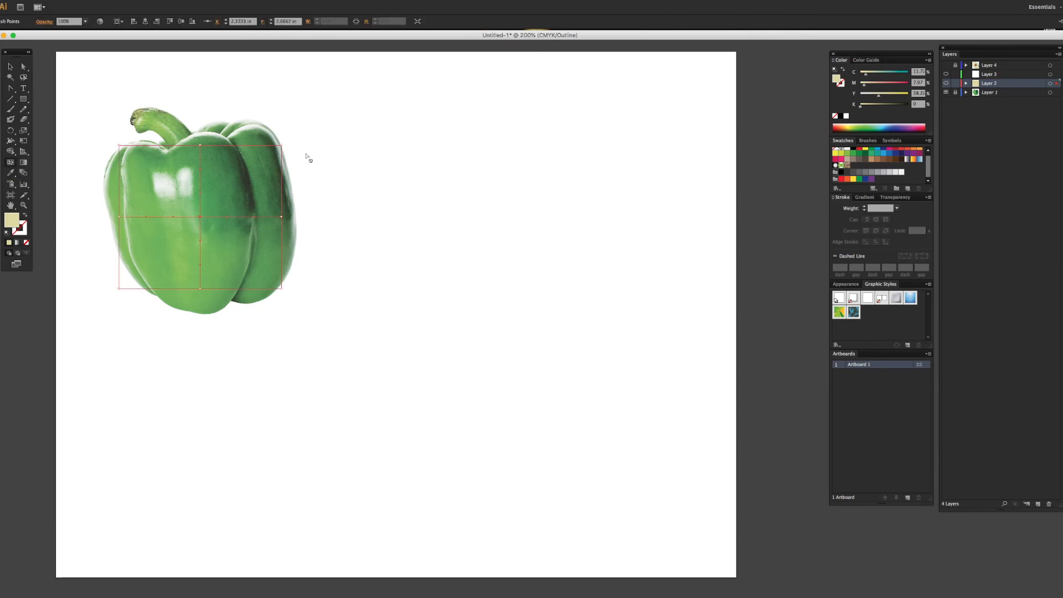
Step: Move the mesh's top middle, top-right, bottom-right and right middle points onto the pepper's outline
click(10, 66)
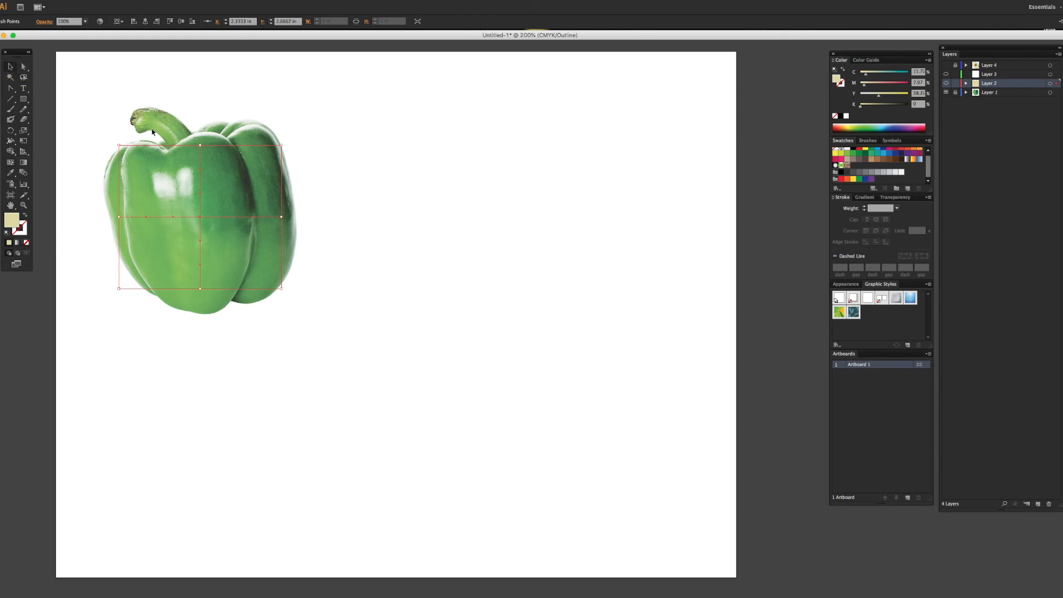
click(21, 68)
click(201, 147)
drag(198, 146, 166, 150)
drag(281, 146, 242, 119)
drag(281, 288, 254, 302)
drag(258, 281, 288, 293)
drag(282, 216, 296, 219)
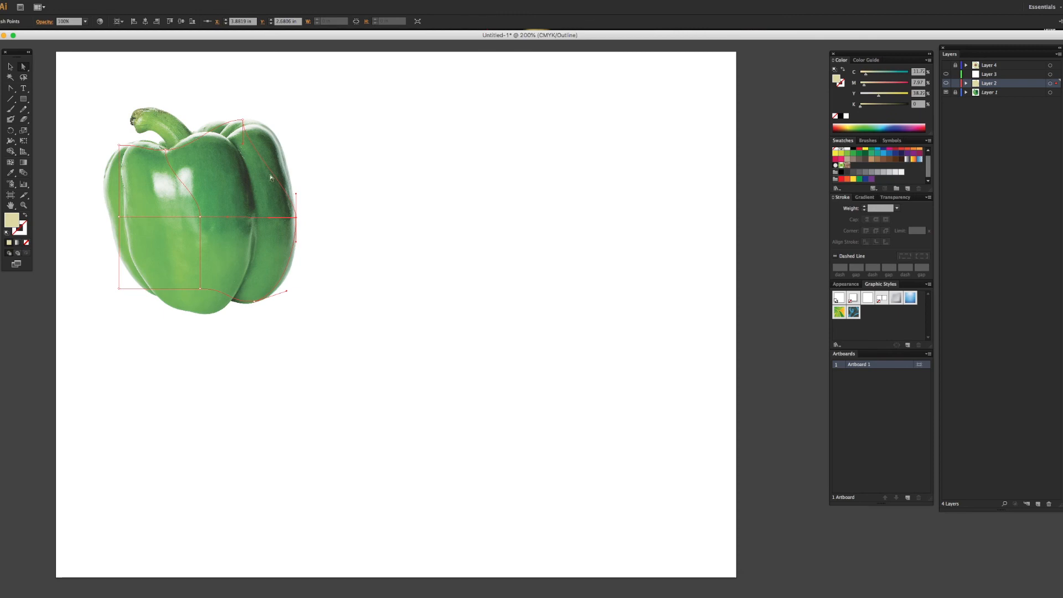
Step: Move the mesh's bottom middle, bottom-left and left middle points onto the pepper's outline
drag(201, 289, 206, 315)
drag(118, 290, 156, 296)
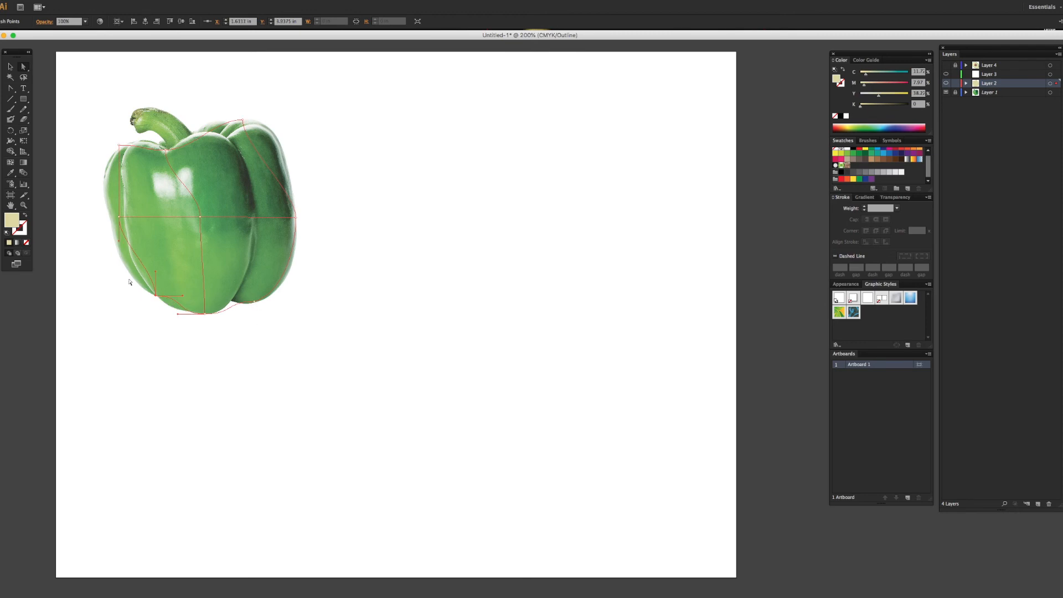
click(254, 303)
click(119, 217)
drag(119, 217, 110, 218)
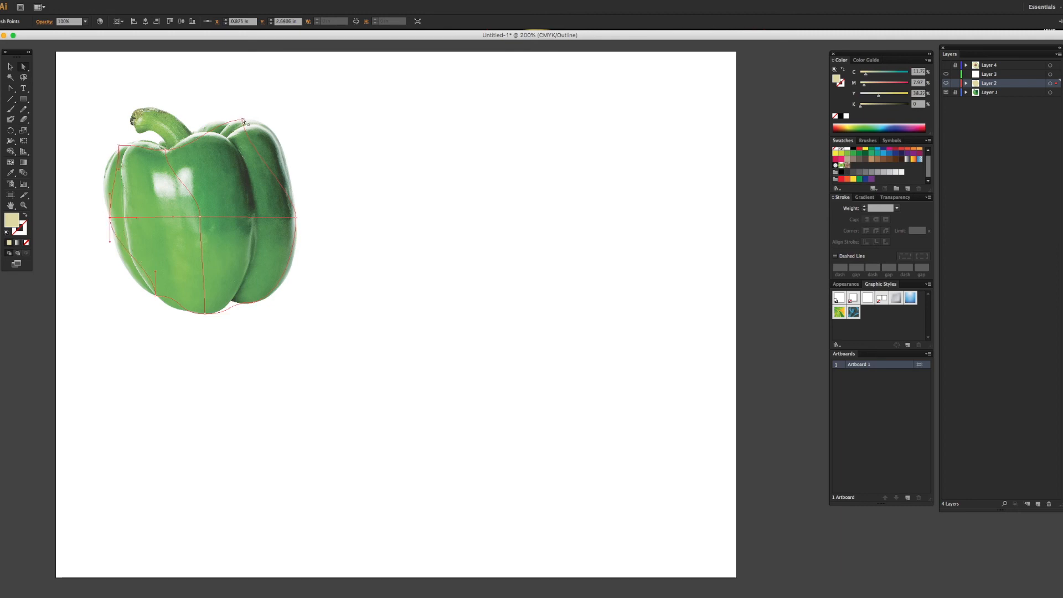
Step: Adjust the direction handles of the mesh's right edge to follow the curve of the pepper's right side
drag(243, 120, 292, 119)
drag(296, 194, 297, 205)
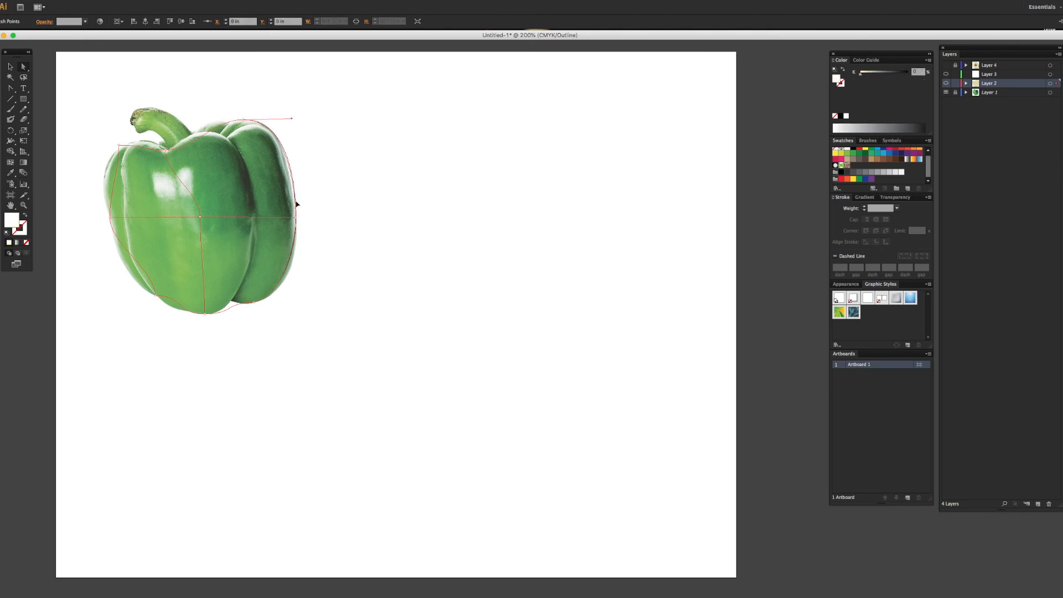
click(297, 219)
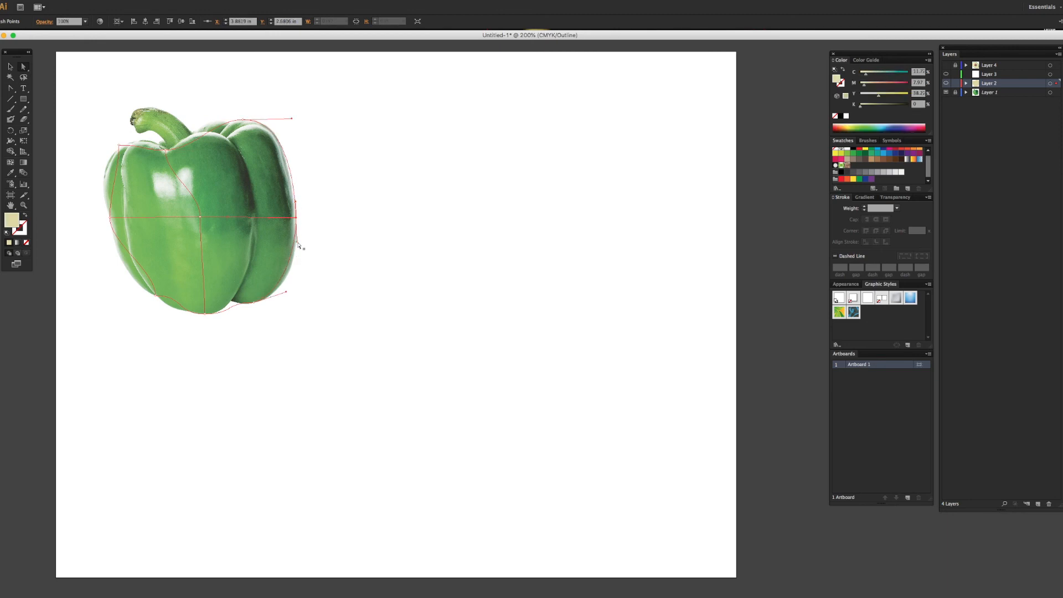
drag(298, 261, 297, 263)
Step: Bend the mesh's left edge with the handles of its top-left and bottom-left points to follow the pepper's left side
click(119, 145)
drag(131, 145, 108, 205)
click(156, 295)
drag(156, 274, 169, 308)
Step: Fit the mesh's top edge to the pepper's contour around the stem and nudge the central mesh point
click(167, 156)
click(168, 145)
drag(152, 143, 150, 135)
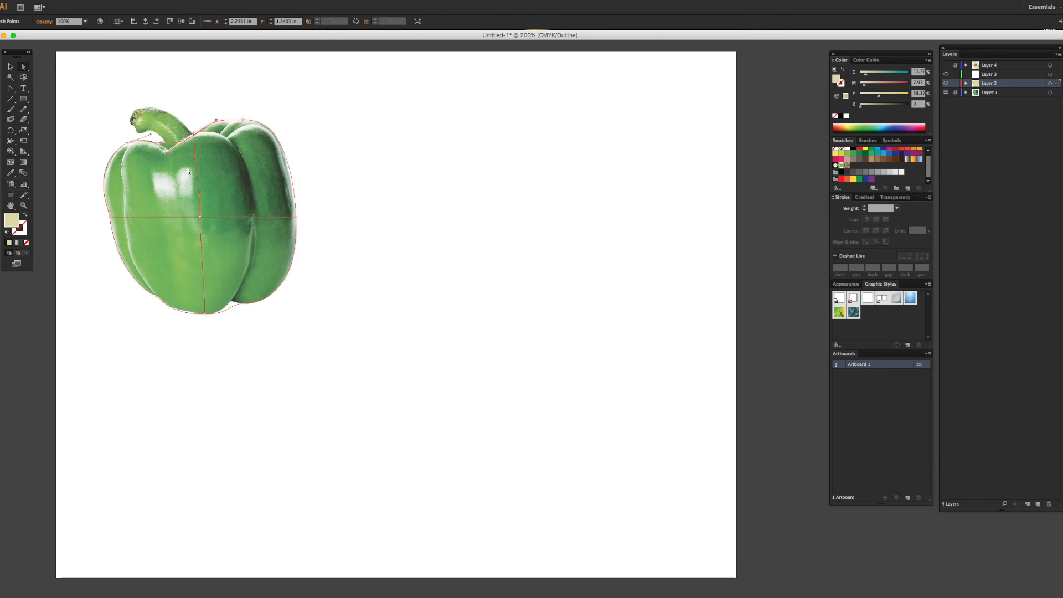
mouse_move(200, 218)
mouse_down()
mouse_move(201, 228)
mouse_move(200, 218)
mouse_up()
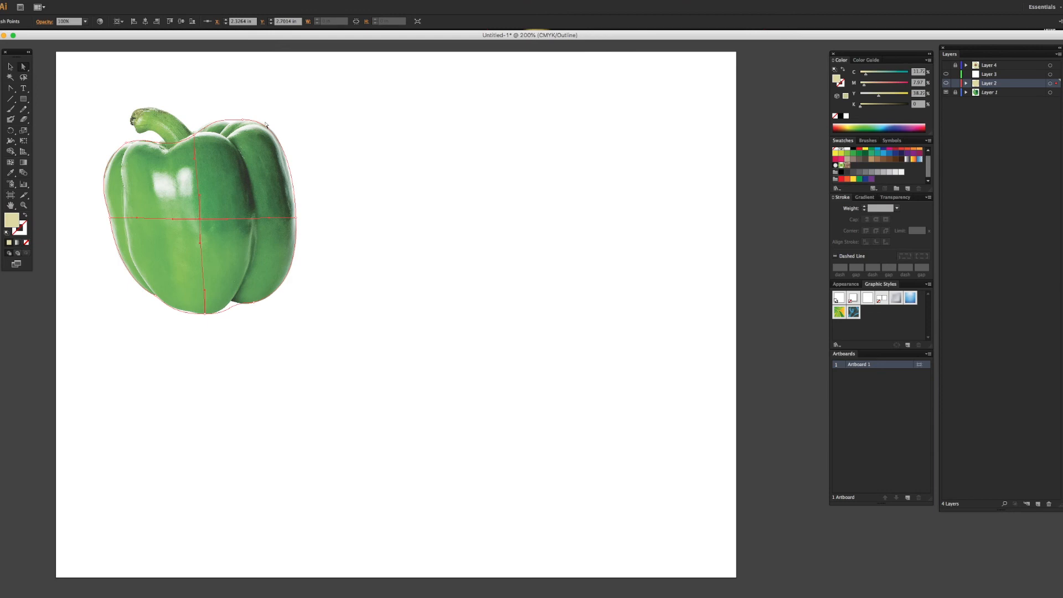
Step: Add a second vertical mesh line at the crease beside the pepper's right lobe and adjust the mesh's top edge near the stem
click(12, 163)
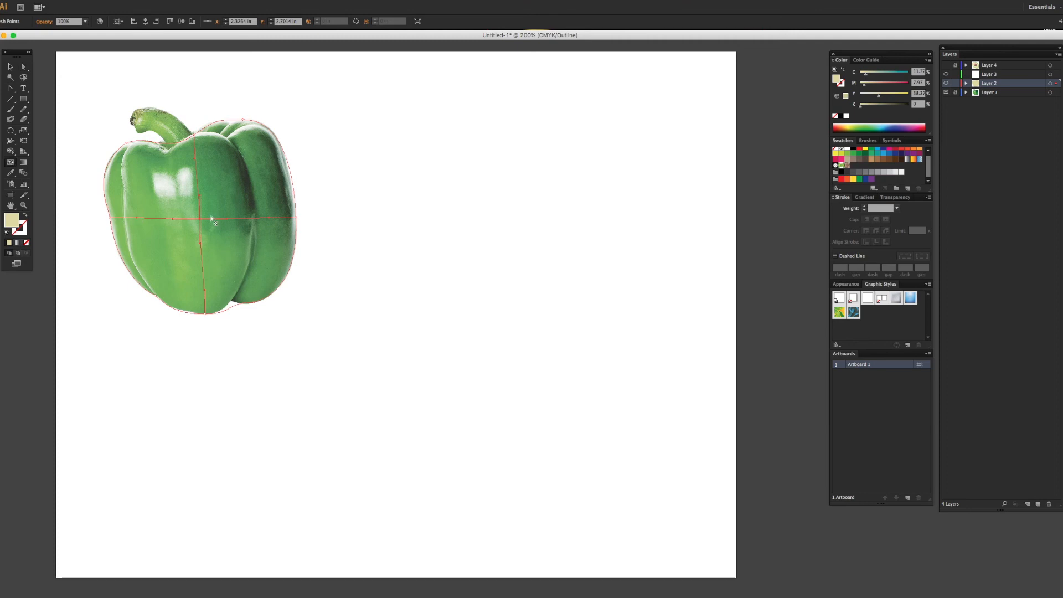
click(254, 219)
drag(193, 138, 218, 115)
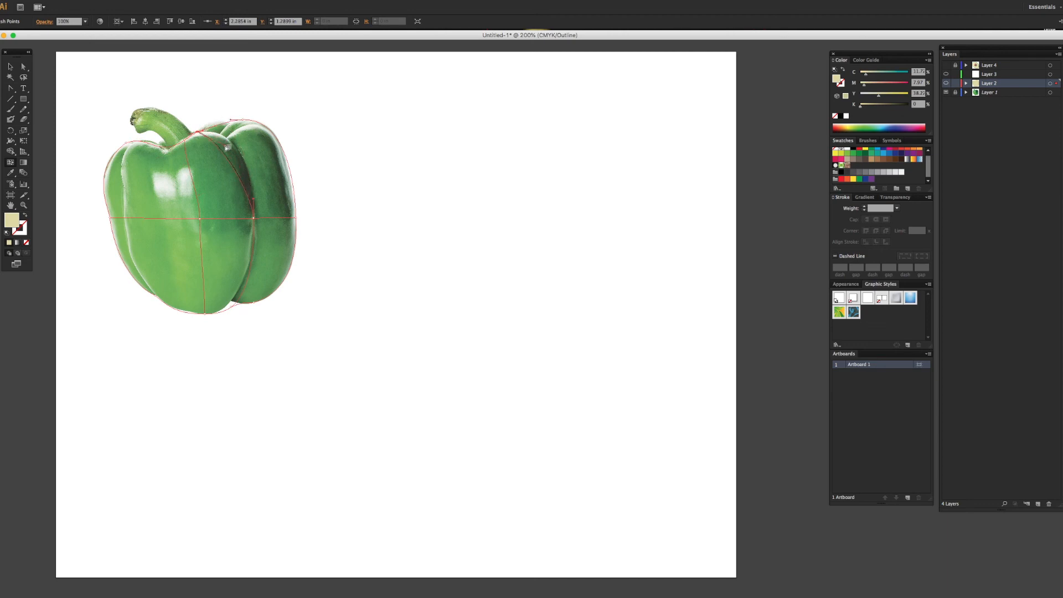
drag(209, 132, 207, 121)
drag(189, 142, 180, 143)
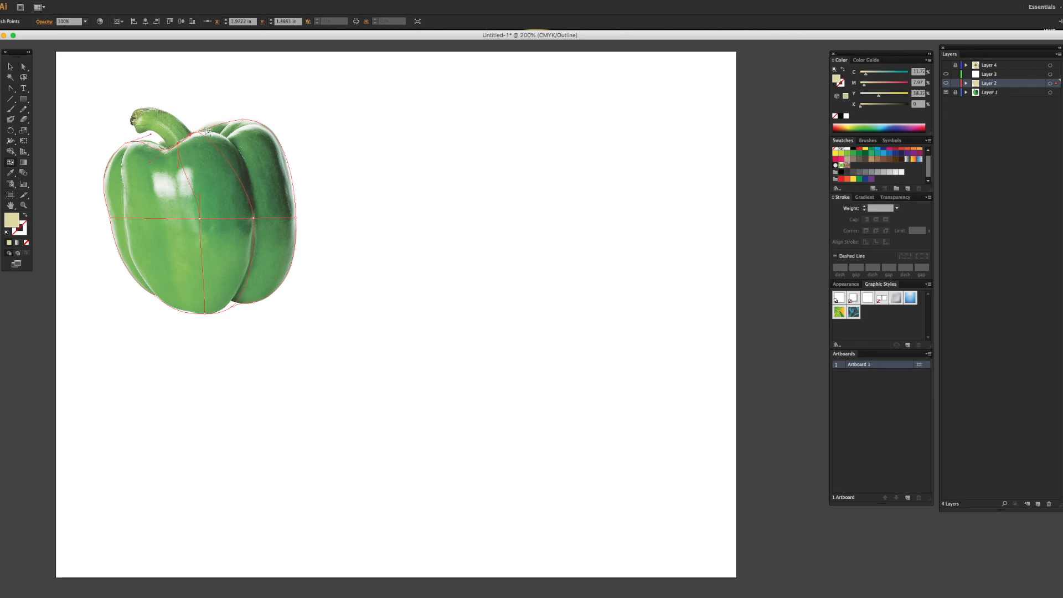
Step: Shape the new mesh line along the right lobe's crease, from the pepper's top edge to the bottom notch
drag(212, 127, 215, 119)
drag(225, 147, 256, 129)
drag(233, 305, 235, 302)
Step: Adjust the mesh point handles at the bottom notch with the Convert Anchor Point tool to fit the right lobe's underside
click(11, 90)
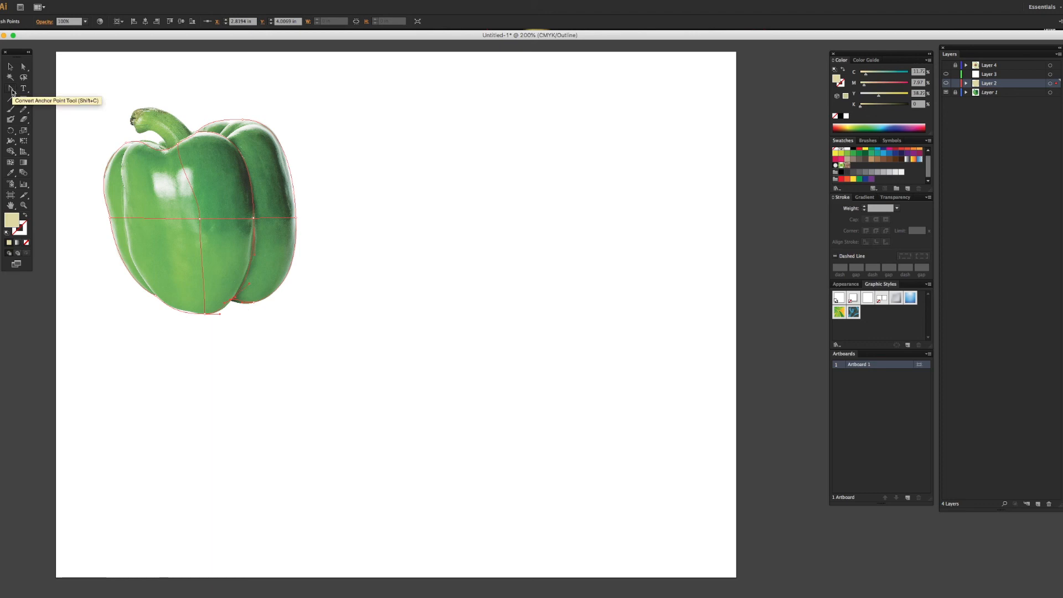
drag(12, 90, 52, 124)
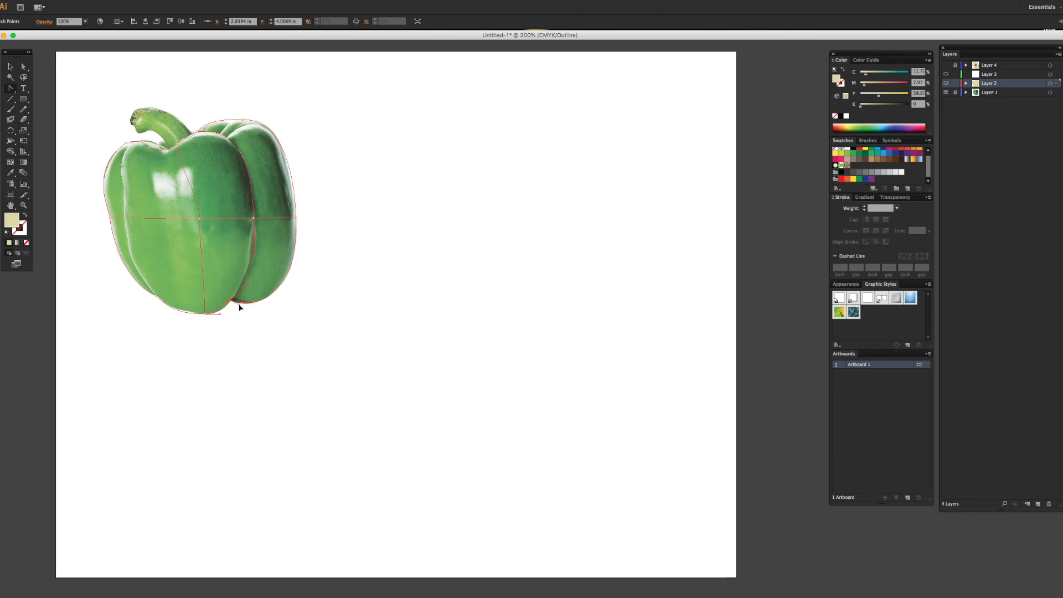
drag(241, 304, 245, 306)
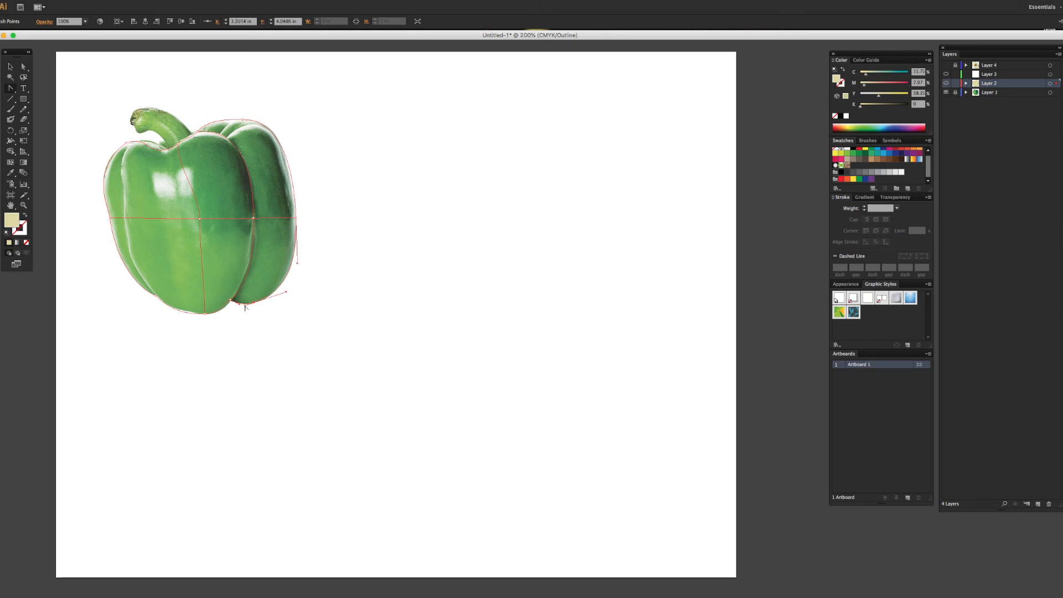
key(super+equal)
scroll(232, 307, left, 8)
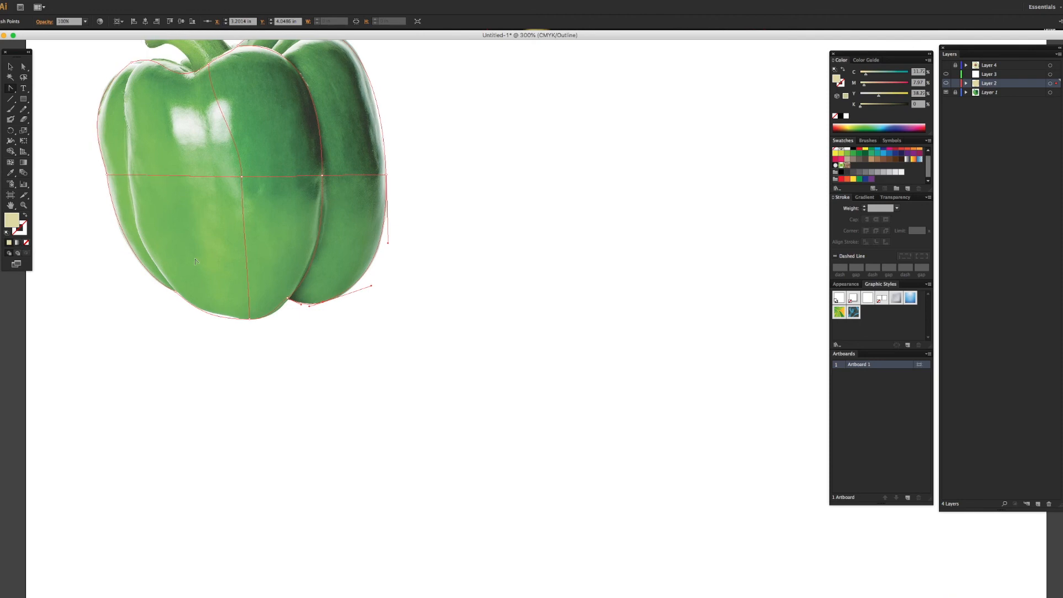
scroll(194, 262, up, 10)
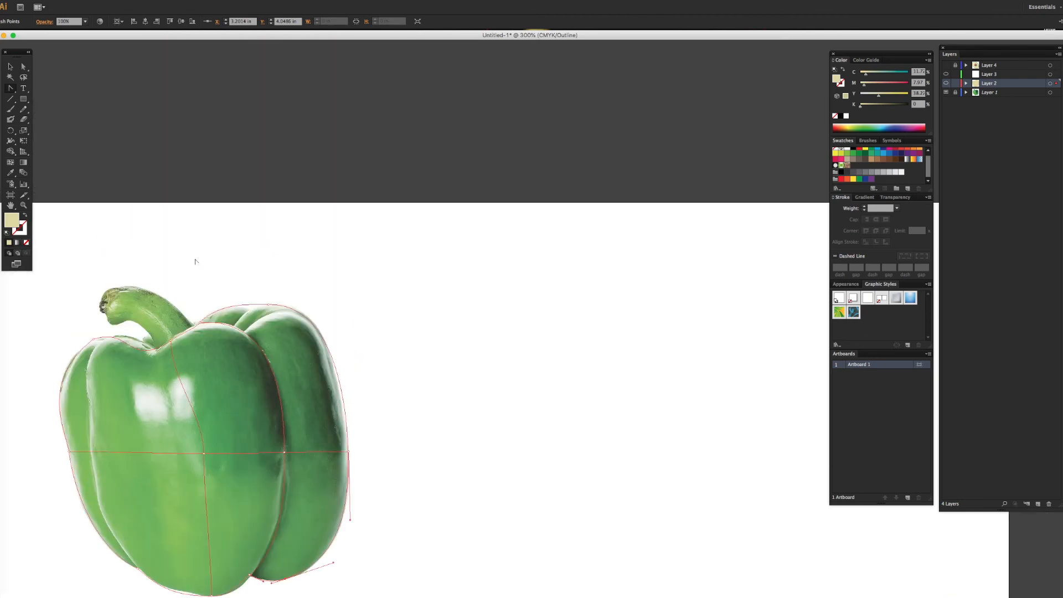
scroll(220, 251, down, 7)
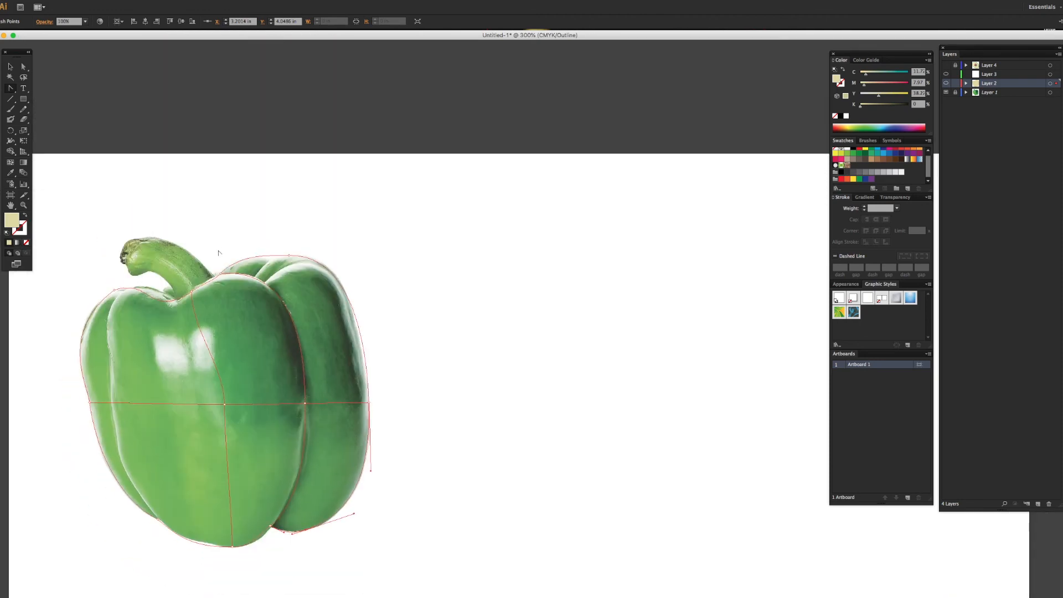
scroll(219, 253, down, 1)
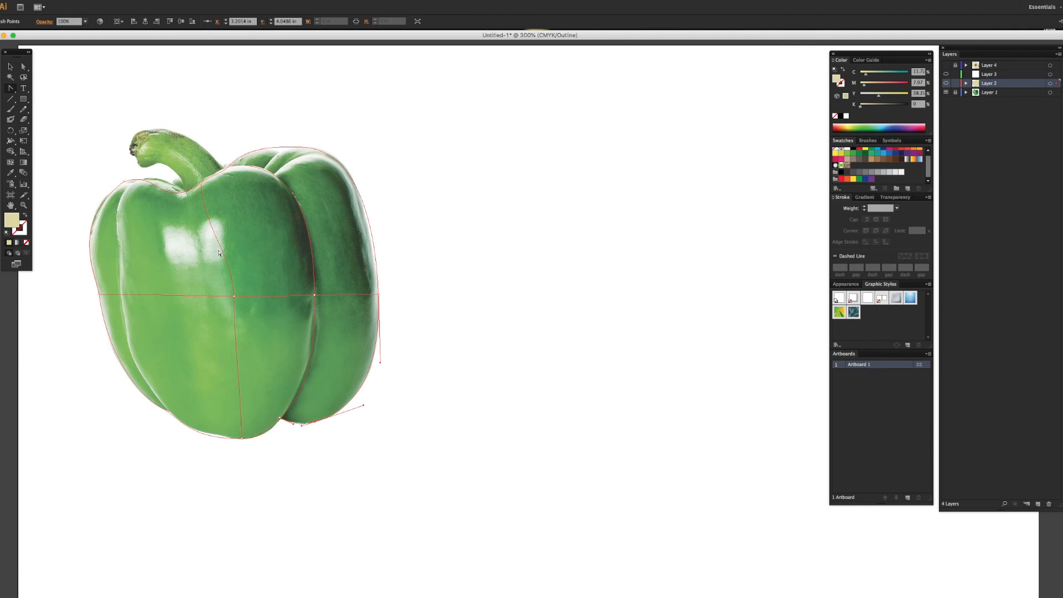
key(super+equal)
scroll(242, 273, left, 10)
scroll(241, 273, up, 3)
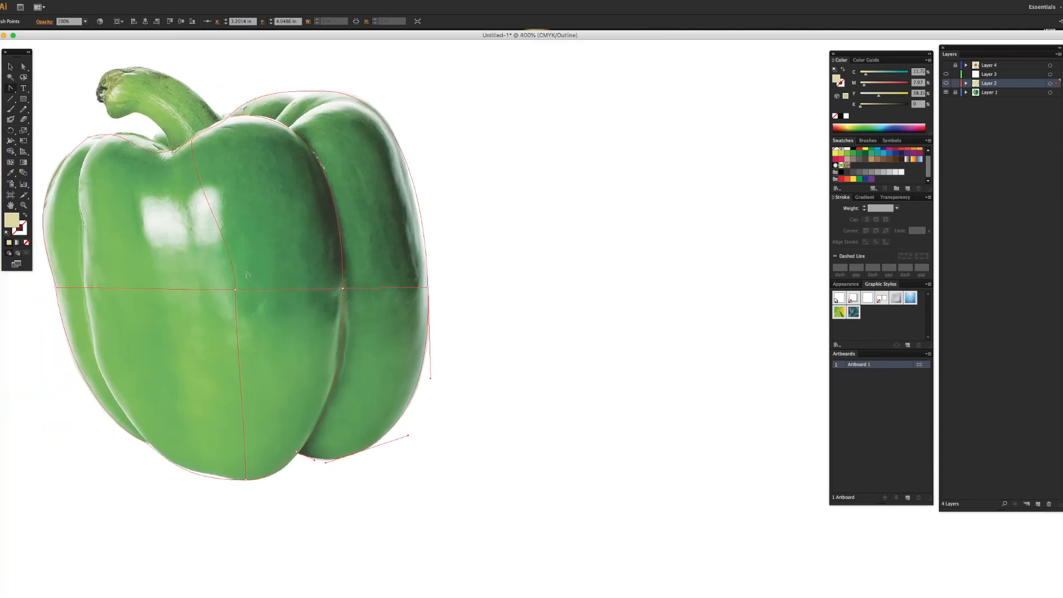
scroll(247, 274, down, 2)
scroll(247, 274, right, 1)
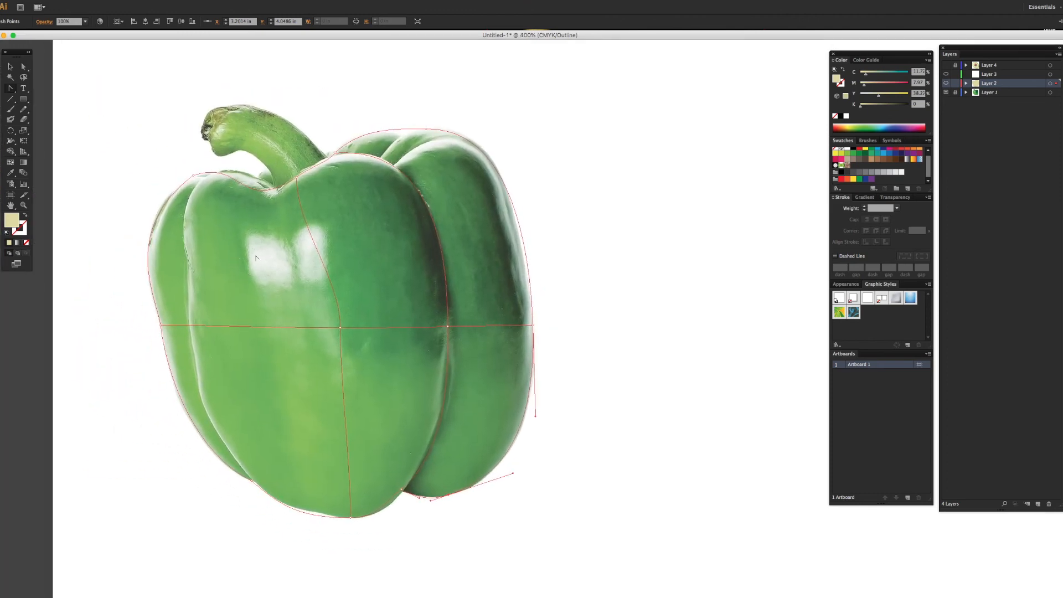
click(401, 491)
drag(389, 497, 394, 502)
click(433, 502)
Step: Bend the handles at the mesh's upper-right point and right side to follow the right lobe's outer contour
click(427, 130)
drag(525, 128, 526, 119)
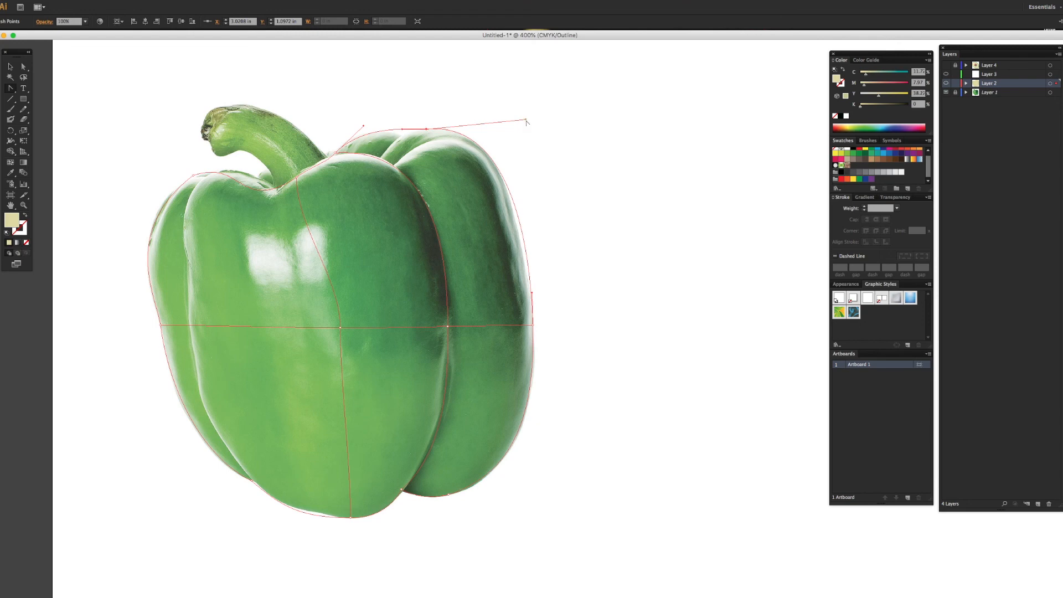
mouse_move(526, 119)
mouse_down()
mouse_move(509, 120)
mouse_move(526, 127)
mouse_up()
drag(532, 295, 533, 304)
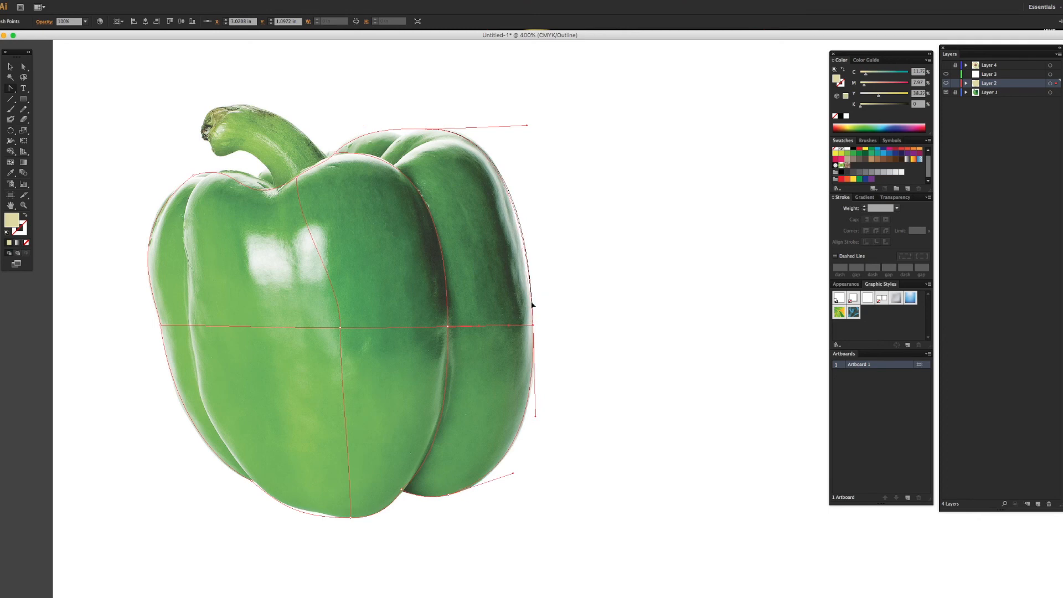
drag(536, 419, 536, 421)
Step: Reshape the mesh's top edge from the pepper's left shoulder to the dip at the stem using the point handles
click(194, 176)
drag(119, 233, 119, 225)
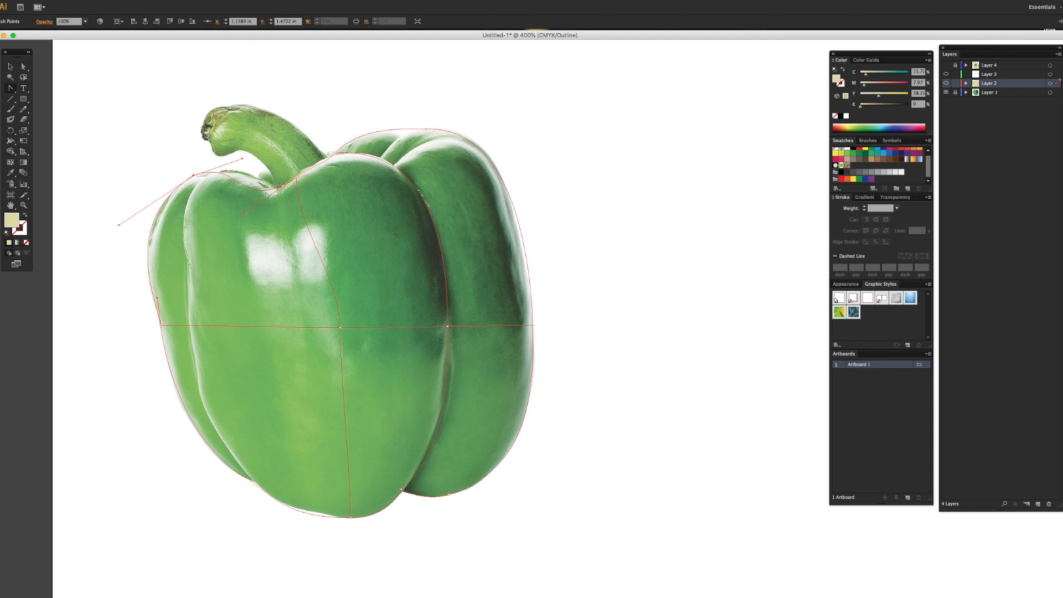
drag(241, 215, 251, 188)
drag(310, 161, 309, 161)
click(324, 165)
click(325, 169)
click(312, 165)
click(278, 184)
Step: Add a vertical mesh line at the dip below the stem and fit its top point and handles to the contour
click(10, 162)
click(277, 189)
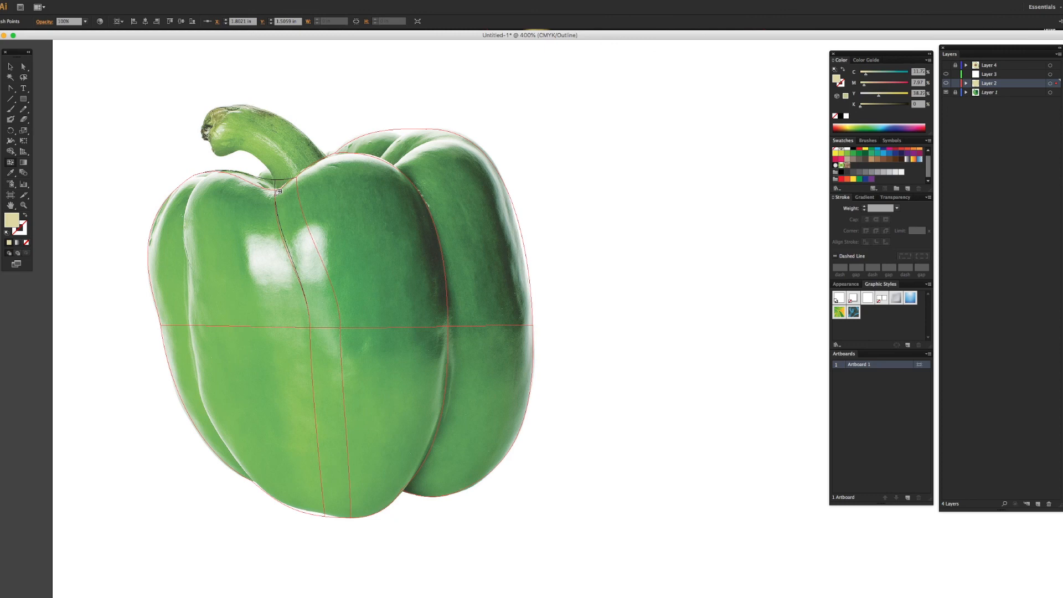
drag(277, 189, 276, 190)
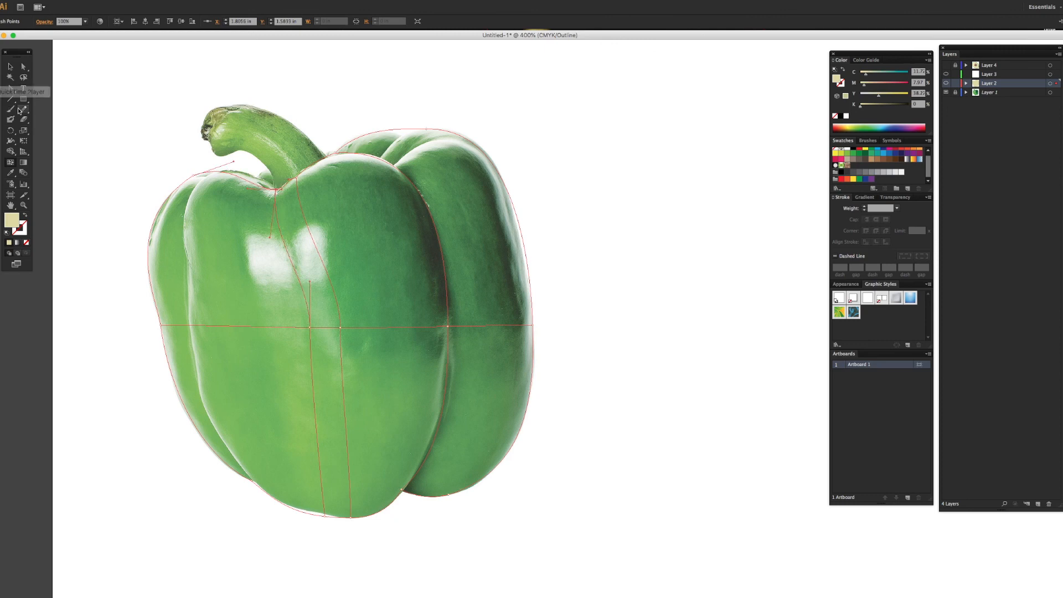
click(11, 88)
drag(248, 189, 292, 178)
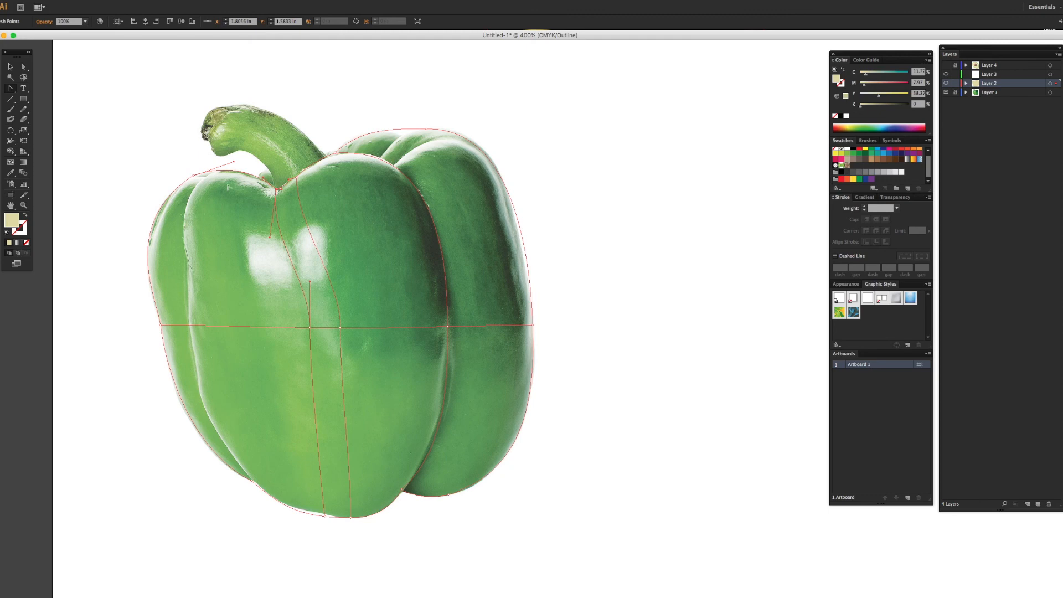
Step: Adjust the lower-left mesh corner's handle to follow the left lobe's outer edge
click(160, 325)
drag(195, 453, 188, 449)
scroll(286, 252, right, 1)
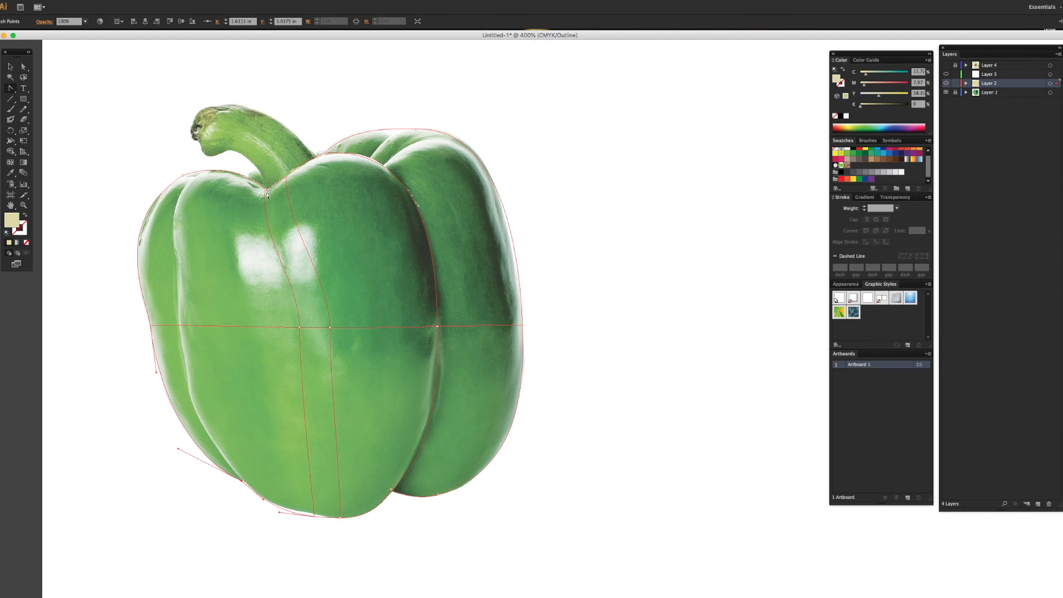
Step: Curve the upper half of the mesh line below the stem dip so it runs between the two highlights
super+click(266, 190)
drag(260, 239, 270, 238)
super+click(294, 288)
super+click(327, 327)
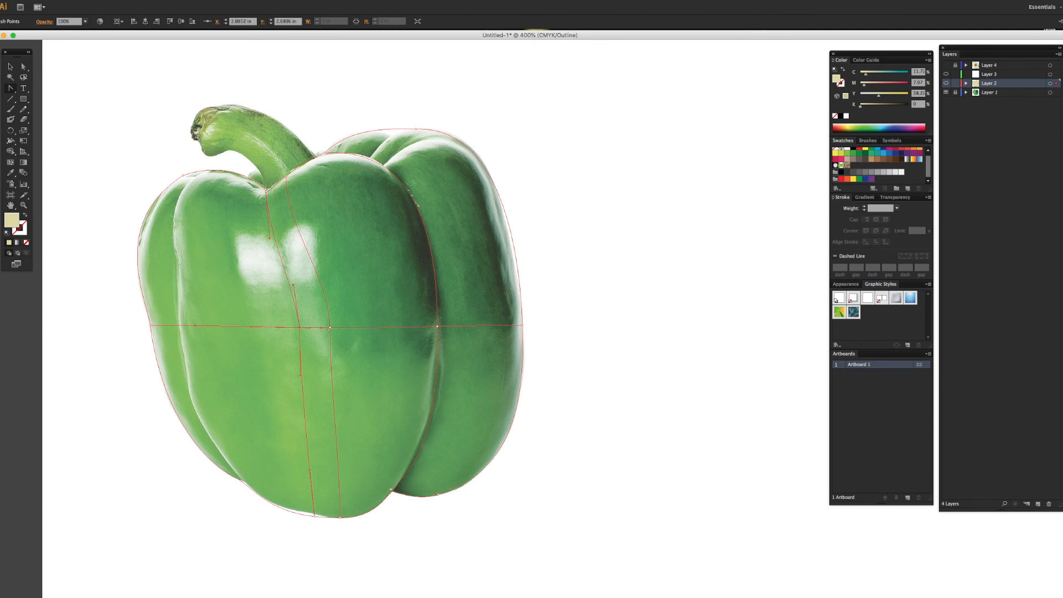
super+click(269, 240)
drag(294, 288, 293, 292)
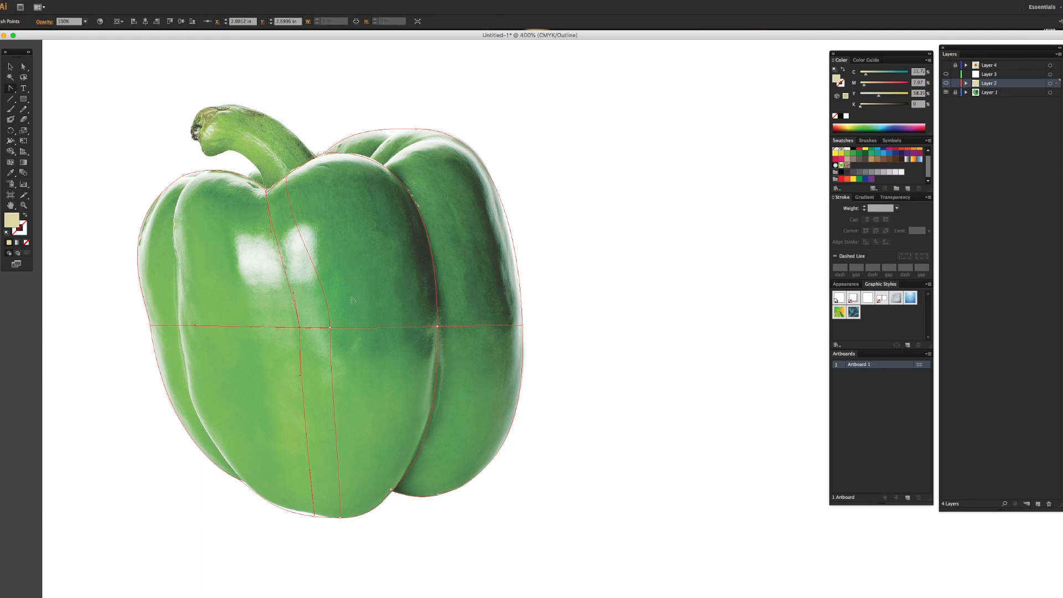
Step: Bow the upper part of the central mesh line around the right highlight and adjust the neighbouring line's lower handle
super+click(331, 328)
drag(287, 226, 353, 214)
click(299, 328)
drag(301, 376, 305, 377)
Step: Refit the mesh's top edge handles where the front lobe meets the right lobe behind the stem
click(393, 491)
click(325, 153)
drag(328, 153, 340, 131)
drag(441, 148, 439, 140)
drag(441, 142, 437, 145)
Step: Refine the handles of the mesh line below the stem dip and shift the central line's middle point slightly right
click(267, 191)
drag(270, 232, 274, 234)
click(292, 297)
click(331, 330)
drag(332, 329, 340, 330)
Step: Fit the bottom notch point and the lower ends of the two central mesh lines to the pepper's underside
drag(391, 490, 394, 491)
click(314, 516)
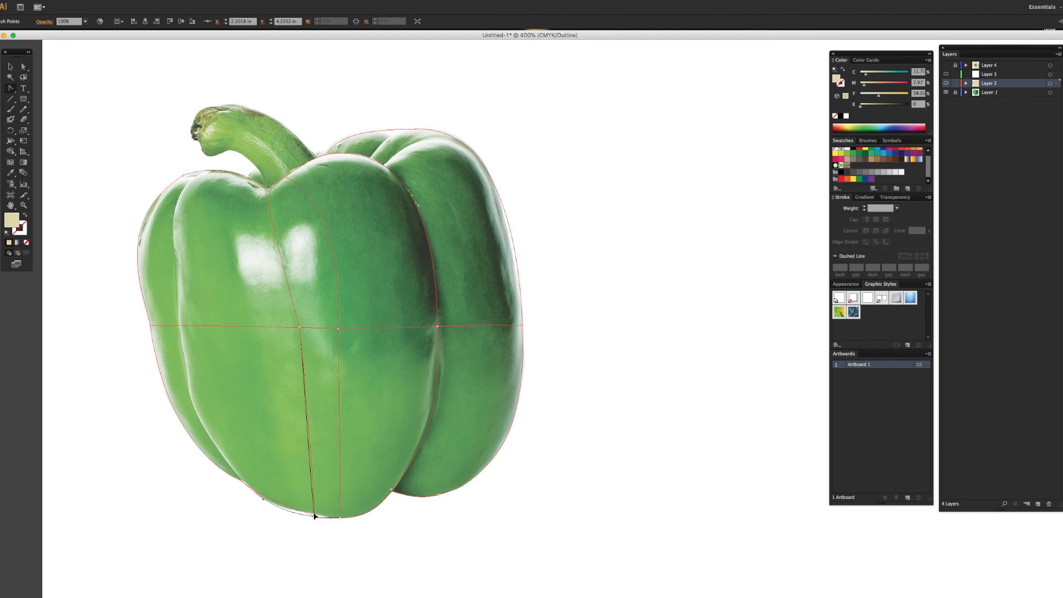
click(316, 518)
click(314, 516)
drag(314, 516, 313, 511)
click(340, 519)
click(341, 518)
drag(341, 515, 329, 516)
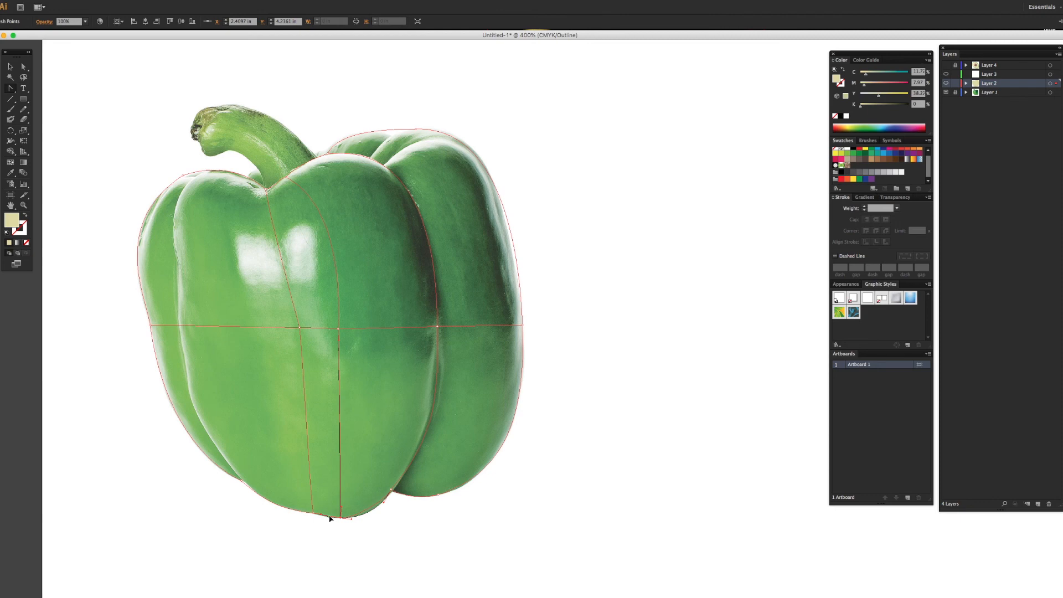
key(super+z)
Step: Adjust the mesh's lower-left corner handle to fit the bottom edge beside the left crease
click(241, 482)
mouse_move(244, 483)
mouse_down()
mouse_move(261, 502)
mouse_move(250, 499)
mouse_move(256, 485)
mouse_up()
click(268, 510)
Step: Add vertical mesh lines on both sides of the front lobe and on the right lobe, bending the leftmost one outward
click(11, 164)
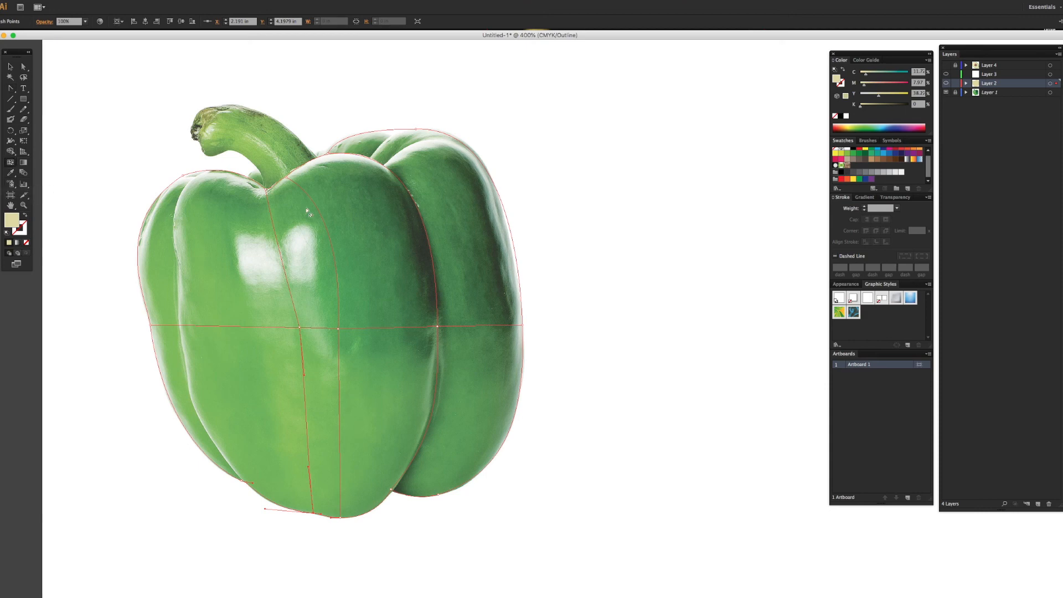
click(232, 174)
key(ctrl+z)
click(245, 329)
drag(228, 224, 184, 227)
click(417, 327)
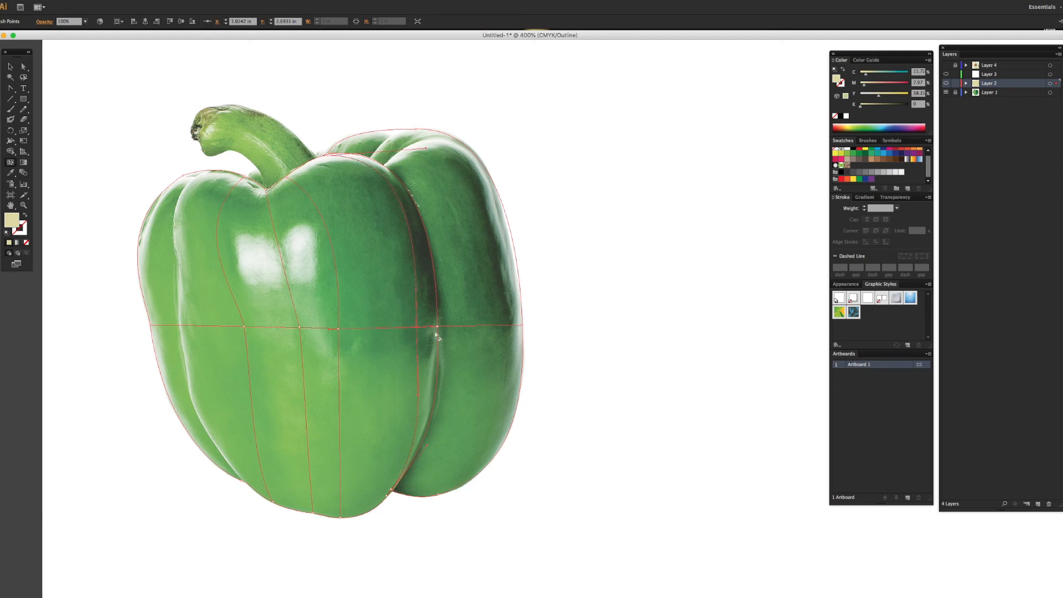
click(463, 327)
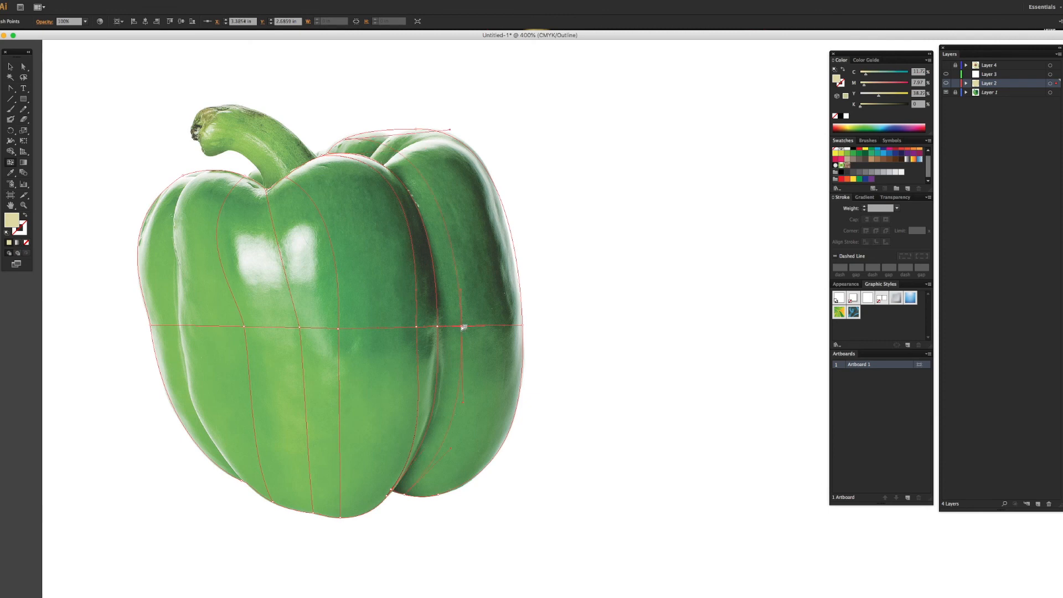
Step: Add a vertical mesh line along the left crease and horizontal mesh lines above and below the highlights
click(385, 167)
click(175, 204)
key(p)
drag(152, 250, 170, 252)
key(u)
click(176, 278)
drag(179, 278, 179, 277)
Step: Move the mesh points below the highlights down to follow their lower edge and nudge points at both side creases
click(10, 89)
drag(286, 281, 289, 291)
drag(226, 277, 228, 289)
click(179, 278)
key(Right)
click(419, 328)
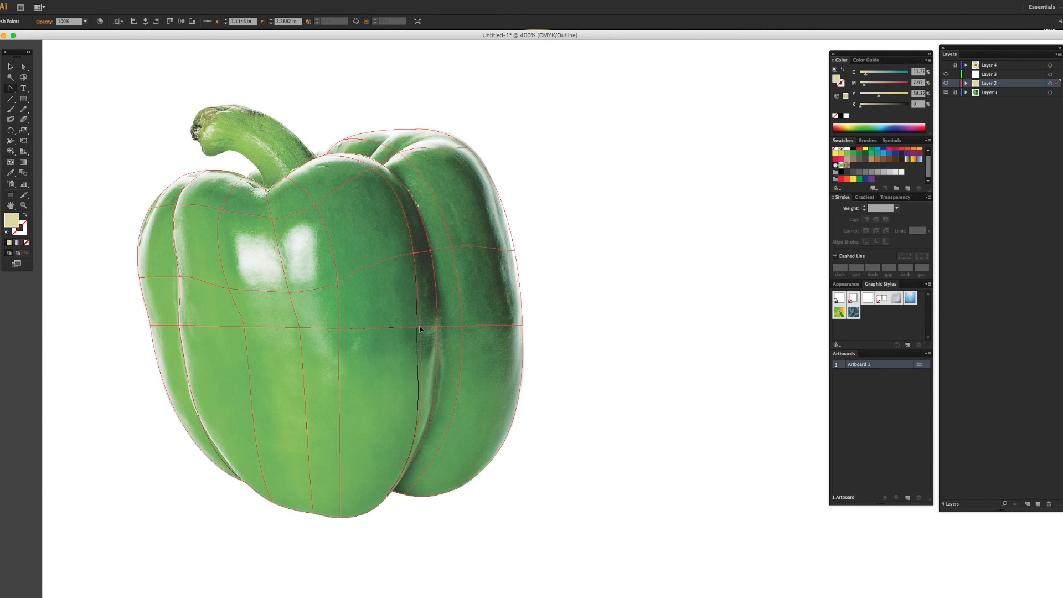
drag(421, 327, 420, 327)
Step: Adjust the mesh points and handles along the right lobe's upper contour and where its top crease begins
click(470, 149)
key(Right)
click(509, 219)
click(508, 220)
click(471, 149)
drag(452, 148, 438, 134)
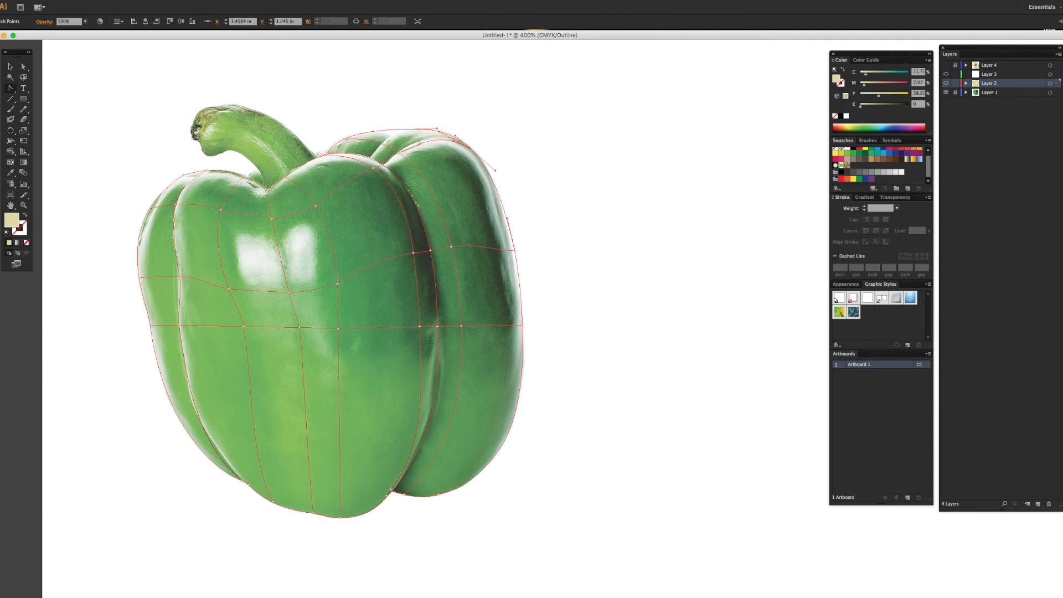
click(398, 151)
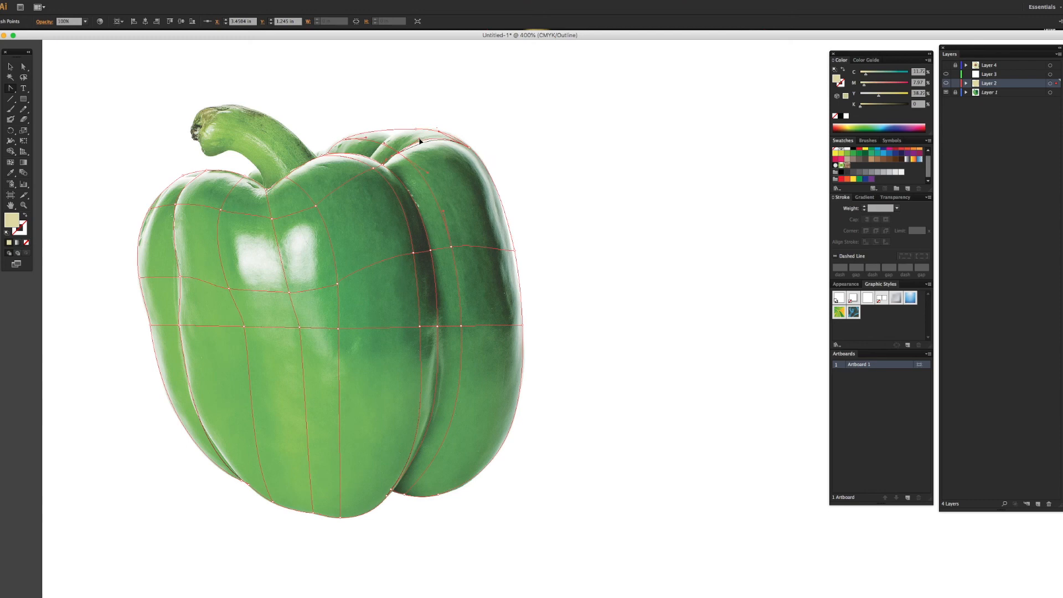
click(382, 164)
click(398, 152)
Step: Add more mesh lines across the pepper's shoulders, just below the stem dip and above the highlights
click(11, 162)
click(370, 160)
click(386, 145)
click(373, 164)
click(302, 190)
click(302, 234)
key(ctrl+z)
Step: Add a vertical mesh line through the right highlight and reposition nearby points at its edge and the right crease
click(309, 291)
click(336, 286)
drag(335, 286, 334, 285)
key(p)
click(414, 254)
drag(414, 253, 416, 261)
Step: Add vertical and horizontal mesh lines through the left highlight and fit their lower point to the highlight's bottom edge
click(10, 162)
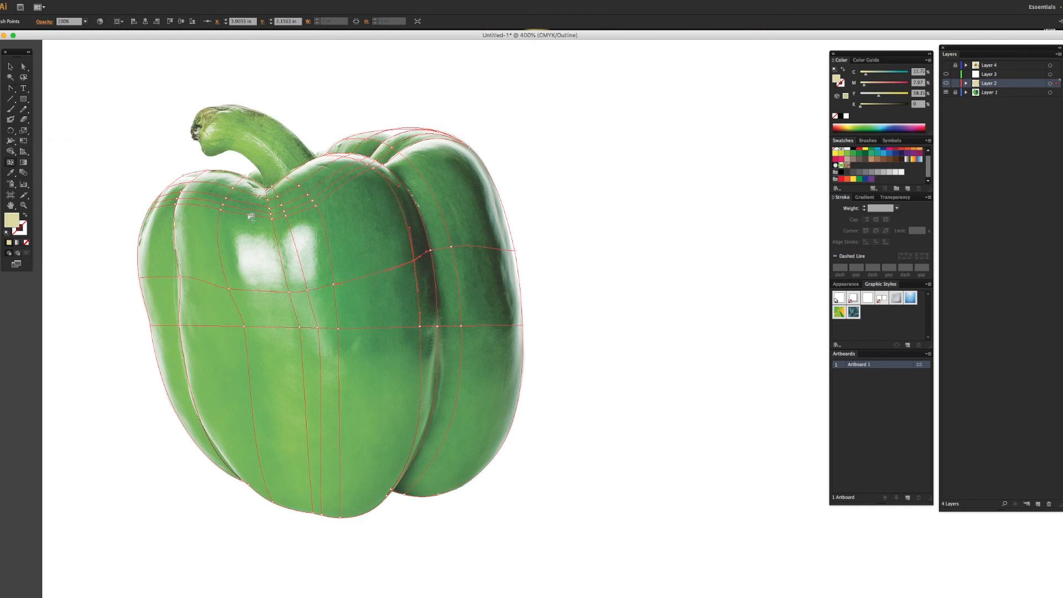
click(264, 291)
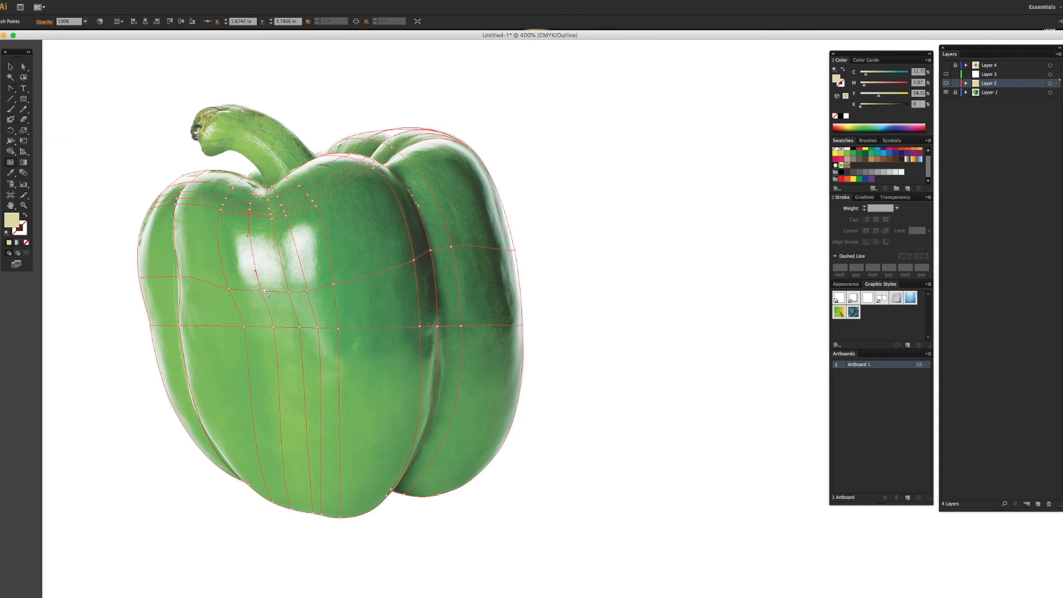
click(255, 260)
mouse_move(261, 291)
mouse_down()
mouse_move(291, 295)
mouse_move(276, 296)
mouse_up()
Step: Add vertical mesh lines on the dark side of the front lobe and near the right lobe's outer edge
click(298, 295)
click(380, 329)
key(super+z)
click(327, 167)
click(497, 250)
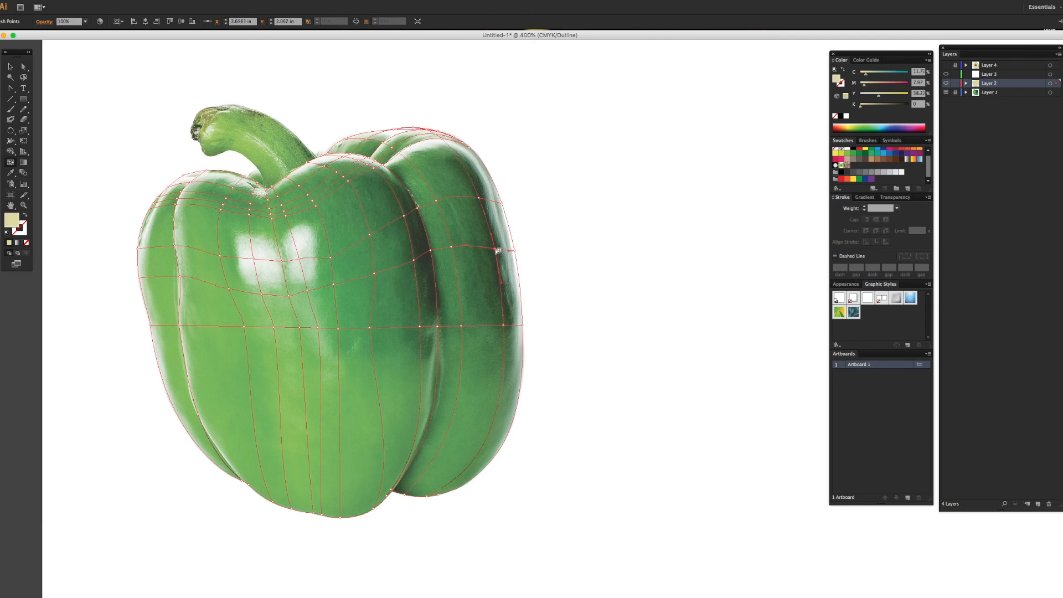
click(496, 203)
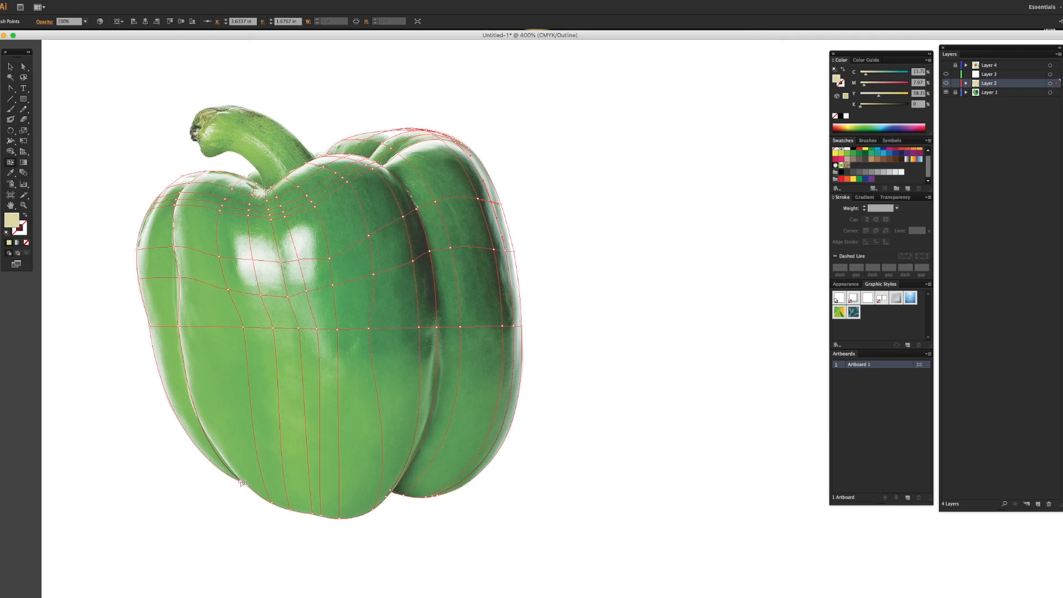
Step: Reshape the lower end of the left crease mesh line and its handles near the mesh's lower-left corner
drag(239, 482, 180, 452)
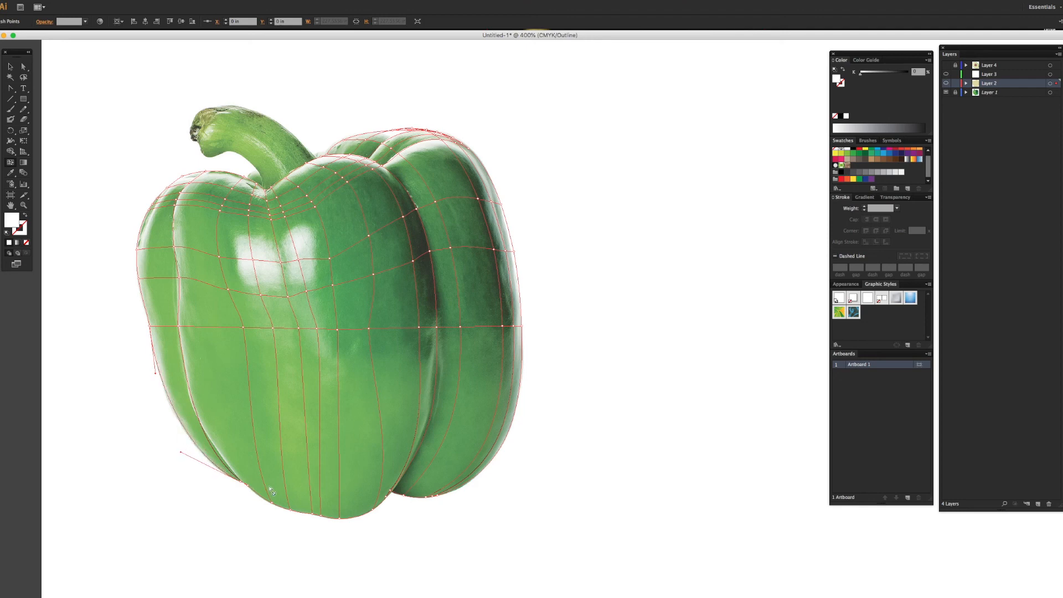
click(240, 482)
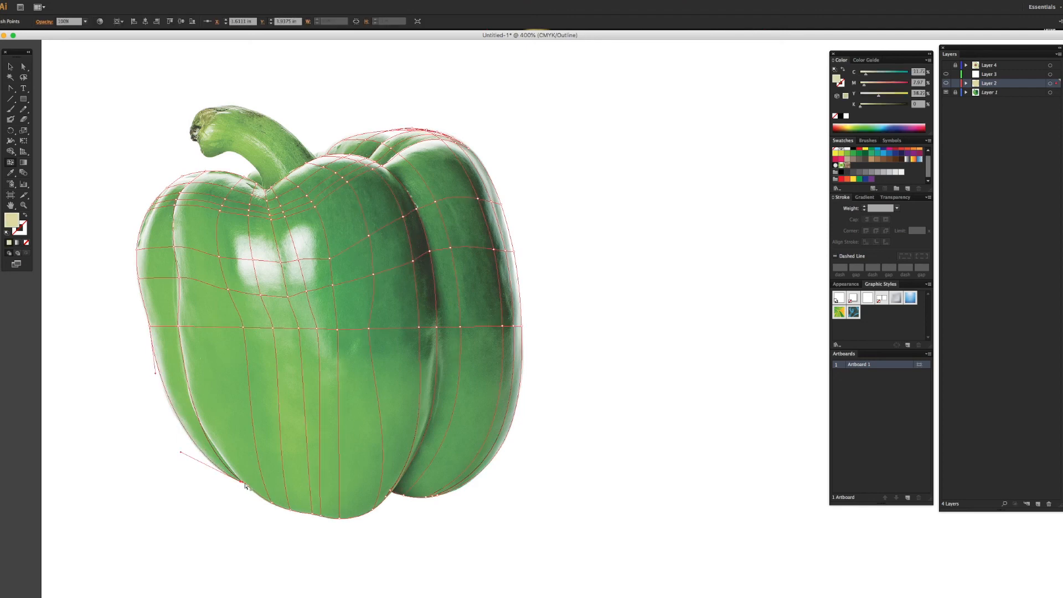
click(179, 328)
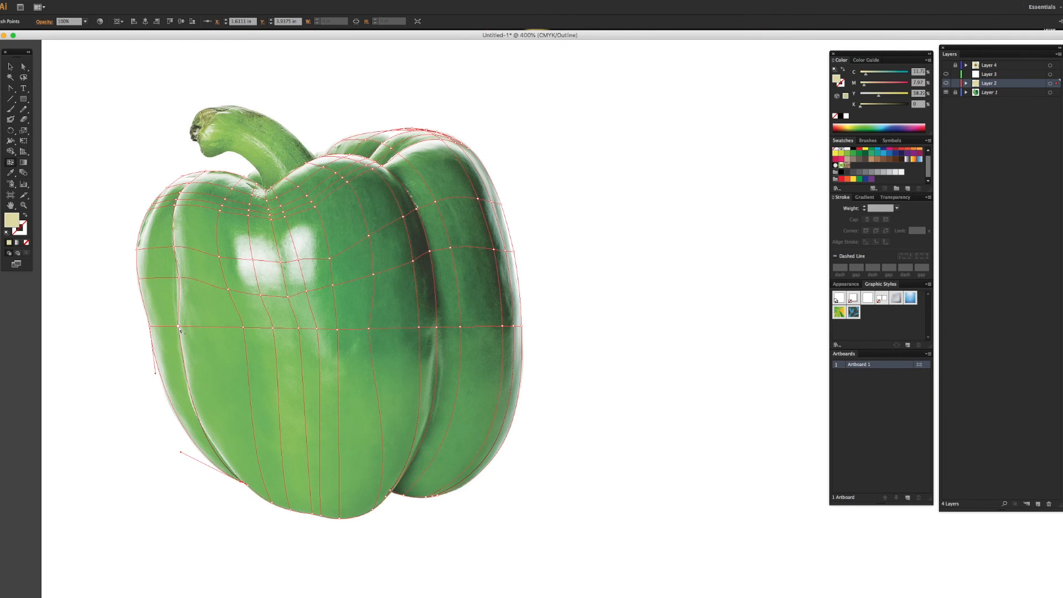
click(248, 485)
drag(195, 451, 200, 448)
Step: Add vertical mesh lines beside the left crease and a horizontal line across the lower body, adjusting its central points
click(161, 249)
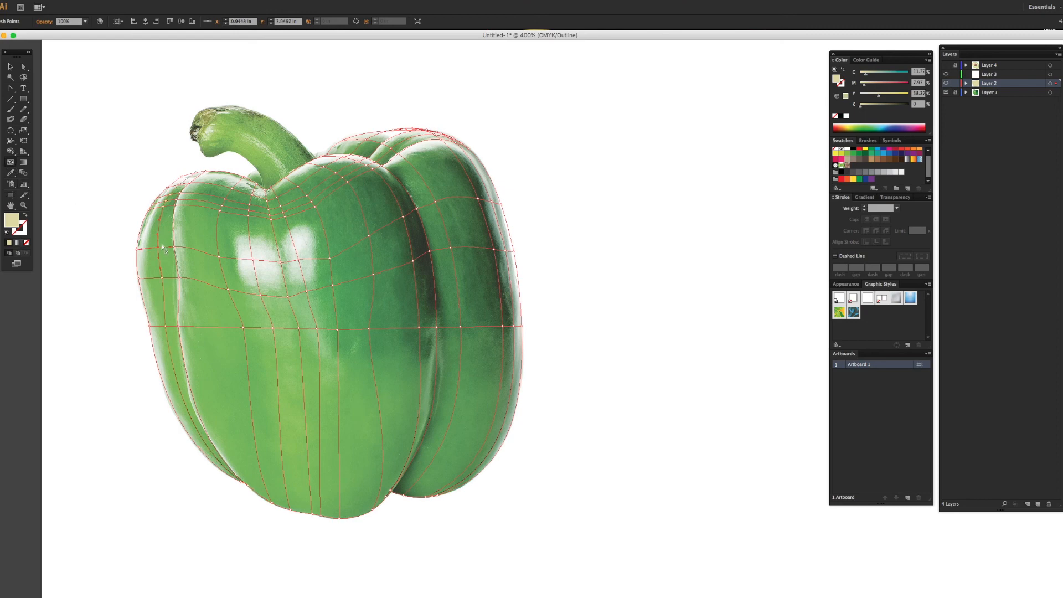
click(201, 251)
click(316, 409)
click(340, 400)
drag(342, 403, 321, 413)
Step: Add further mesh lines across the lower body, along the right crease and beneath the highlights
click(207, 402)
click(311, 476)
drag(415, 214, 425, 210)
click(423, 206)
click(437, 388)
click(438, 299)
click(292, 290)
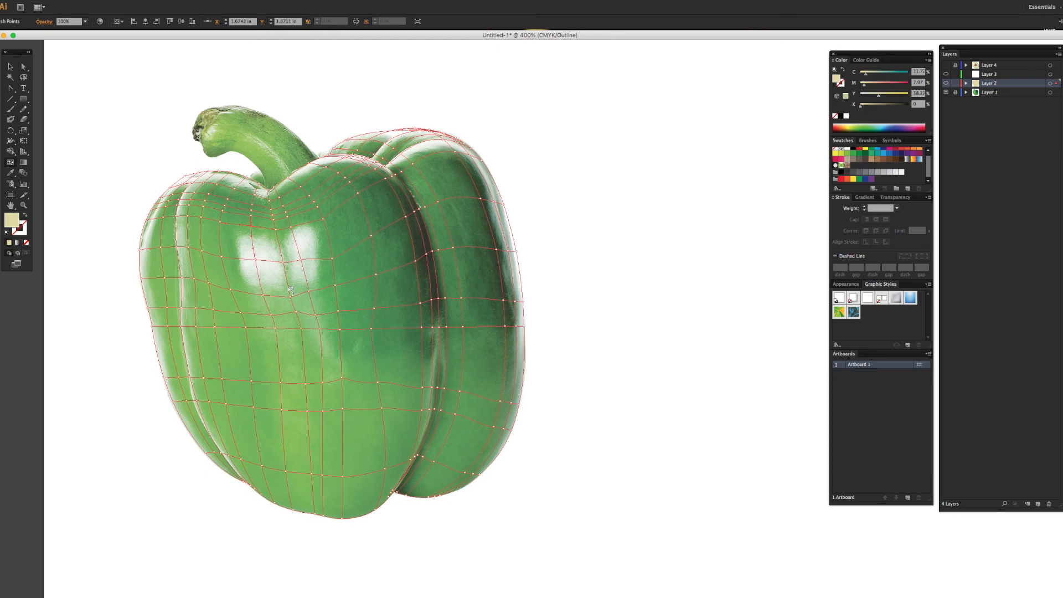
click(289, 287)
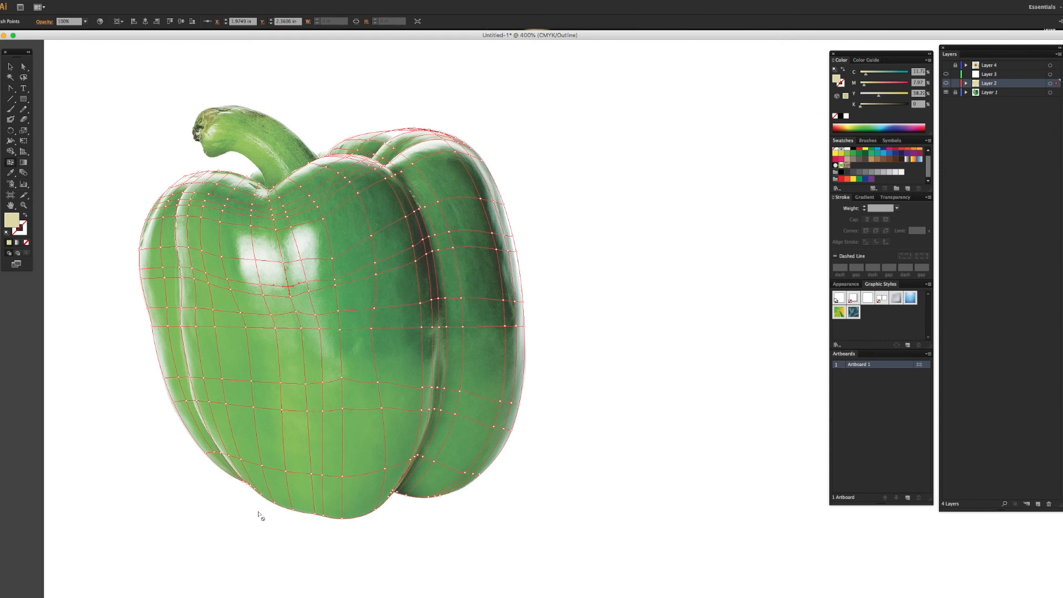
Step: Colour the mesh points along the left lobe's upper outer edge with eyedropper samples from the photo
click(24, 68)
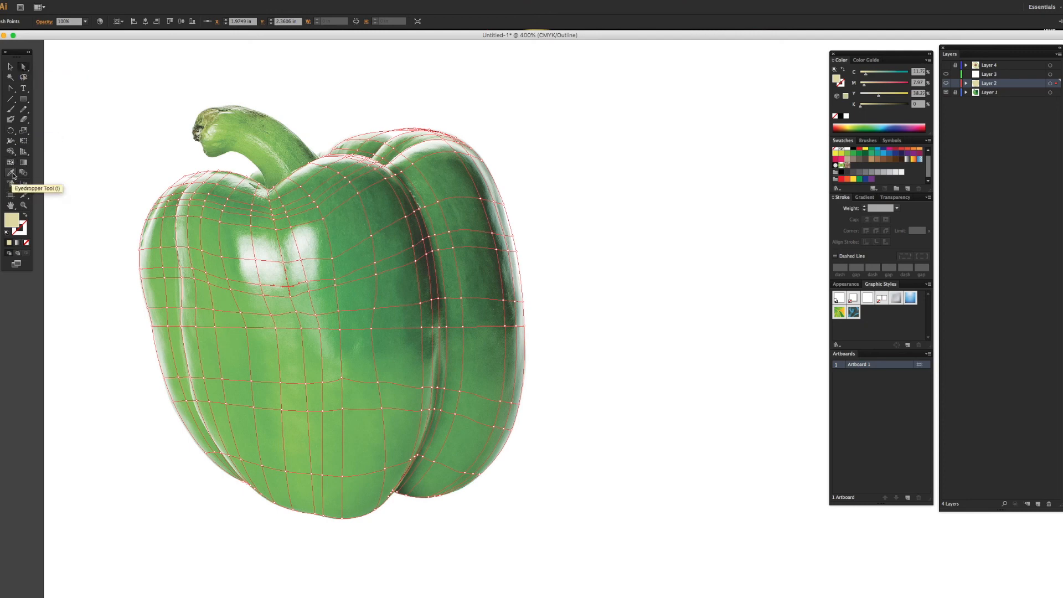
click(12, 175)
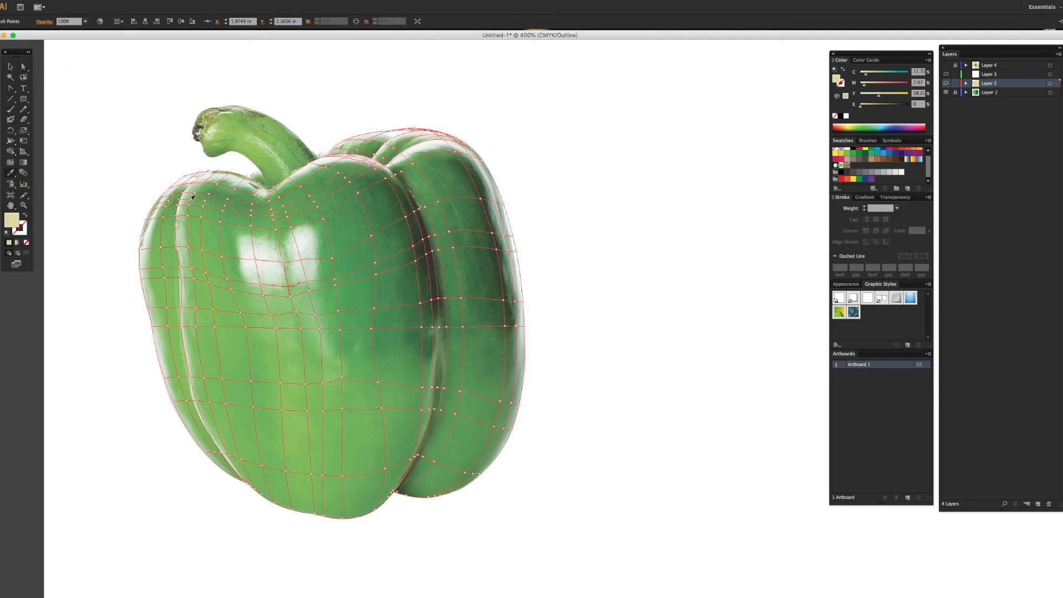
click(190, 176)
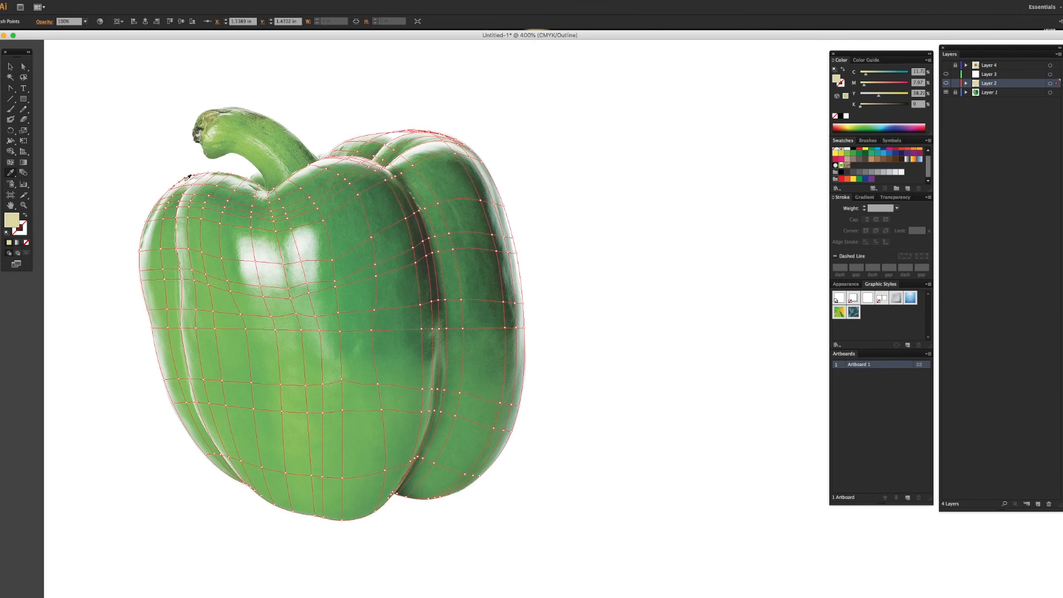
click(186, 178)
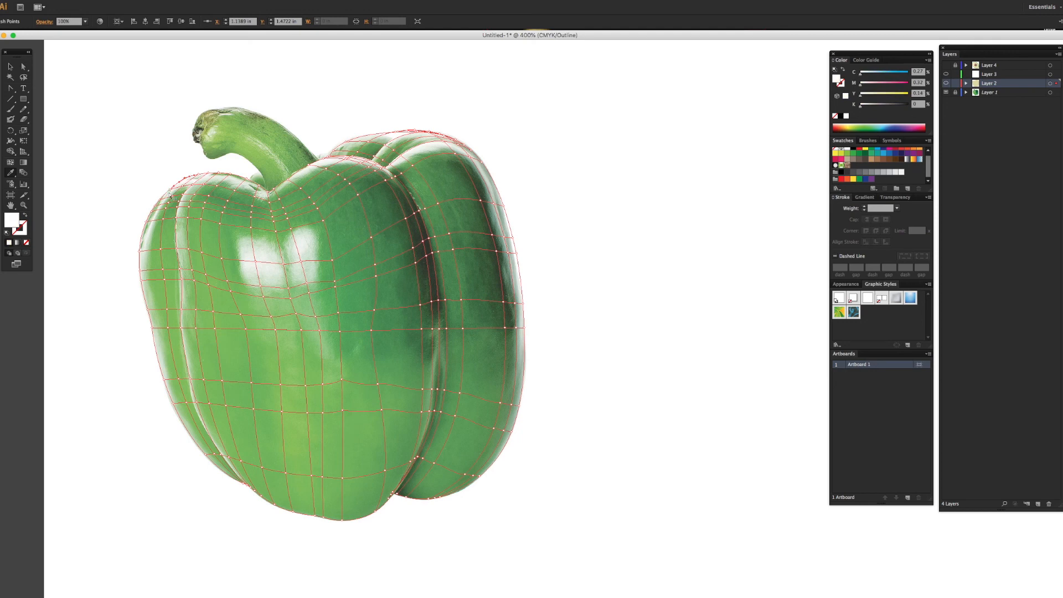
super+click(170, 190)
click(173, 188)
super+click(164, 197)
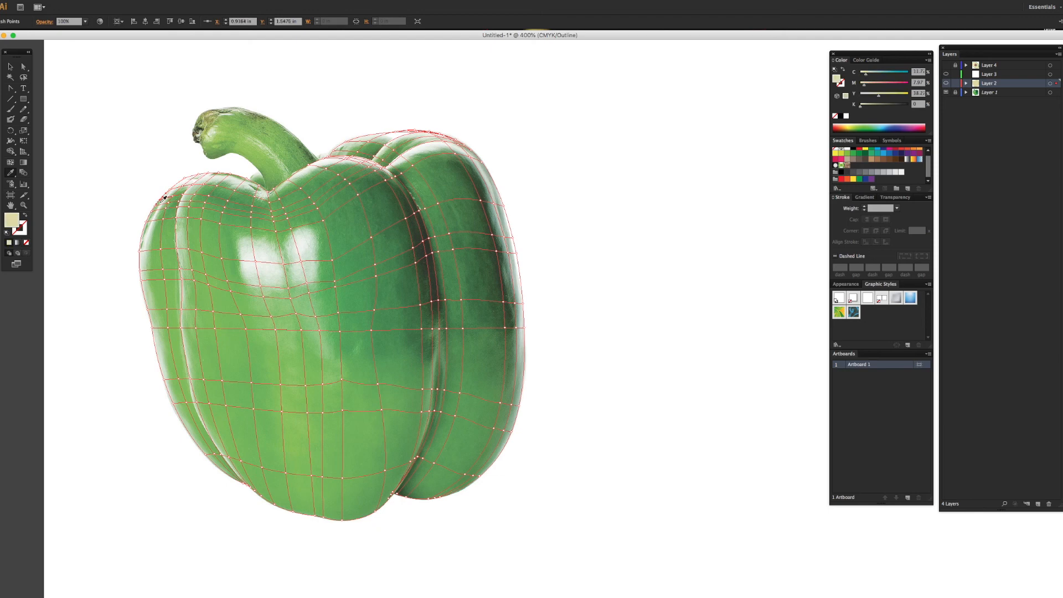
click(164, 197)
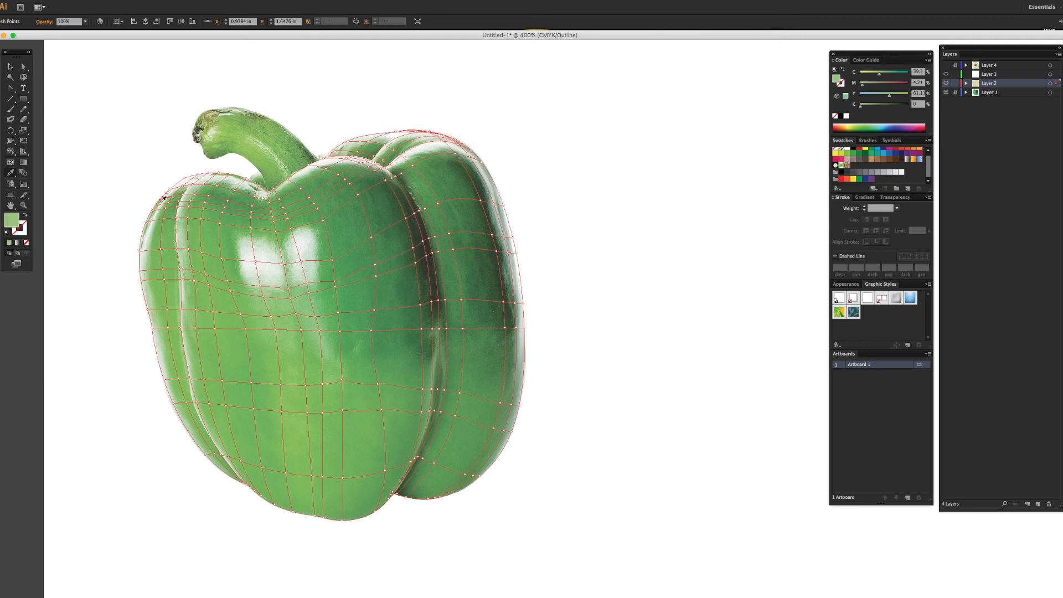
Step: Sample photo colours for the mesh points down the left lobe's outer edge to mid-height
click(162, 198)
click(160, 204)
click(154, 208)
click(152, 211)
click(153, 220)
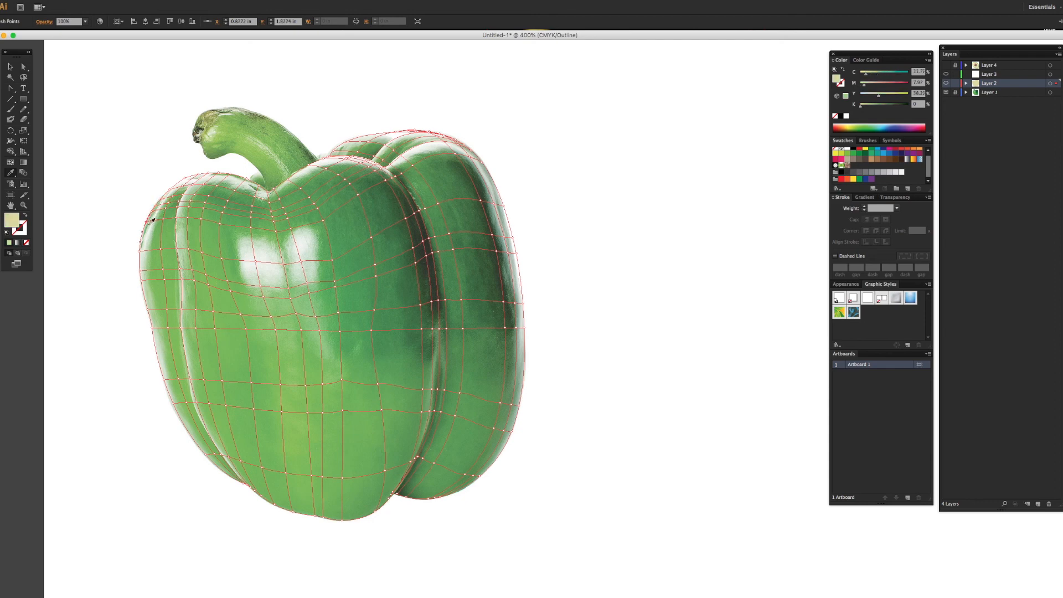
click(143, 255)
super+click(140, 272)
click(142, 275)
super+click(141, 281)
super+click(148, 310)
click(149, 313)
Step: Colour the second vertical mesh line of the left lobe from its lower end up to the top with sampled photo greens
super+click(243, 483)
click(242, 478)
super+click(214, 454)
click(214, 451)
super+click(179, 379)
click(178, 378)
super+click(167, 309)
click(166, 308)
super+click(164, 270)
click(164, 267)
super+click(162, 218)
click(163, 215)
Step: Colour the left lobe's top edge points and the upper half of the light crease line with sampled photo colours
super+click(183, 186)
click(187, 182)
super+click(198, 175)
click(198, 173)
super+click(179, 200)
click(179, 202)
super+click(178, 249)
click(179, 250)
super+click(181, 269)
drag(187, 192, 180, 265)
super+click(182, 281)
click(182, 281)
Step: Sample photo colours for the mesh points along the lower half of the light crease line
scroll(186, 354, up, 1)
super+click(190, 380)
click(190, 378)
super+click(193, 403)
click(196, 403)
super+click(222, 457)
click(225, 461)
super+click(245, 486)
Step: Colour the upper points of the mesh line just right of the light crease with sampled photo colours
super+click(219, 175)
click(215, 177)
super+click(190, 203)
click(190, 205)
super+click(187, 221)
click(188, 222)
super+click(192, 271)
Step: Colour the middle and lower points of the mesh line just right of the light crease down to the bottom edge
click(195, 272)
super+click(196, 312)
click(198, 312)
super+click(209, 405)
super+click(229, 459)
super+click(244, 486)
super+click(261, 497)
Step: Sample photo greens for the lower points of the next vertical mesh line, working up from the bottom edge
click(267, 490)
scroll(266, 489, up, 1)
click(265, 490)
super+click(247, 470)
click(245, 461)
super+click(228, 390)
click(228, 388)
Step: Sample photo greens for the upper points of the same mesh line up to the top edge beside the stem hollow
super+click(221, 337)
super+click(212, 284)
click(210, 279)
super+click(208, 228)
click(210, 224)
super+click(223, 194)
click(224, 193)
super+click(236, 183)
Step: Add a mesh line near the left lobe's top, sample colours for its points, and show the deselected mesh in preview
key(u)
click(217, 188)
key(i)
click(206, 194)
super+click(184, 194)
key(super+y)
click(685, 314)
key(i)
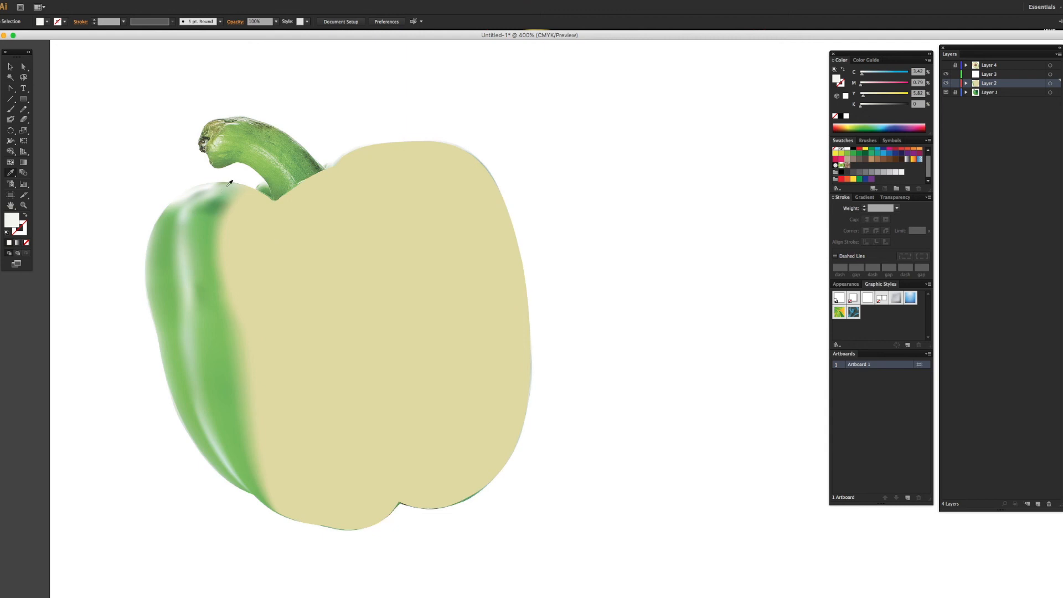
Step: Resample the colours of mesh points right of the light crease, at mid-height and near the left lobe's top
super+click(202, 293)
super+click(200, 290)
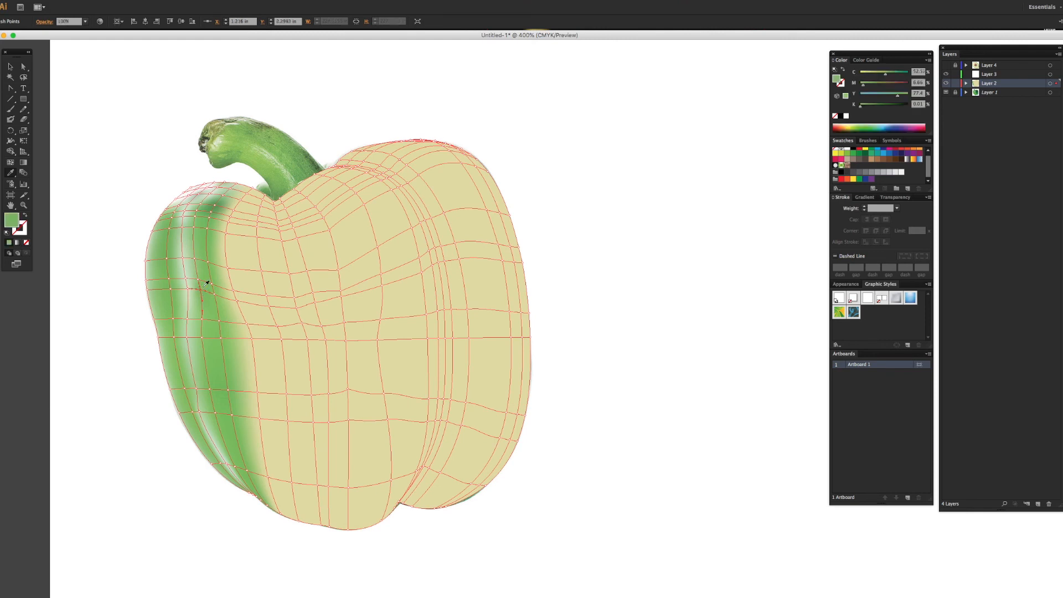
click(146, 415)
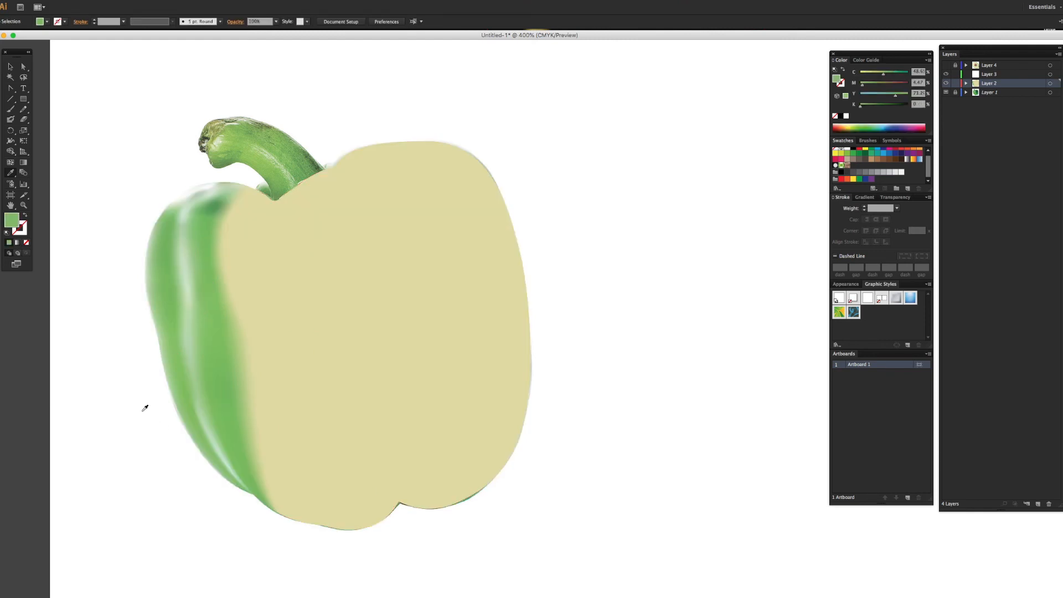
super+click(220, 201)
click(215, 200)
click(214, 209)
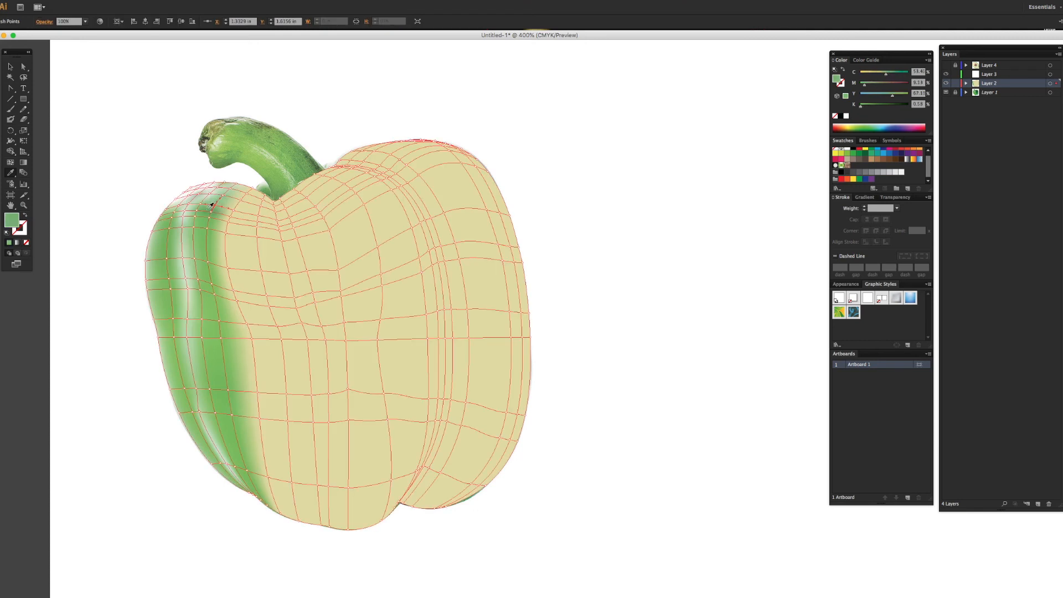
super+click(129, 165)
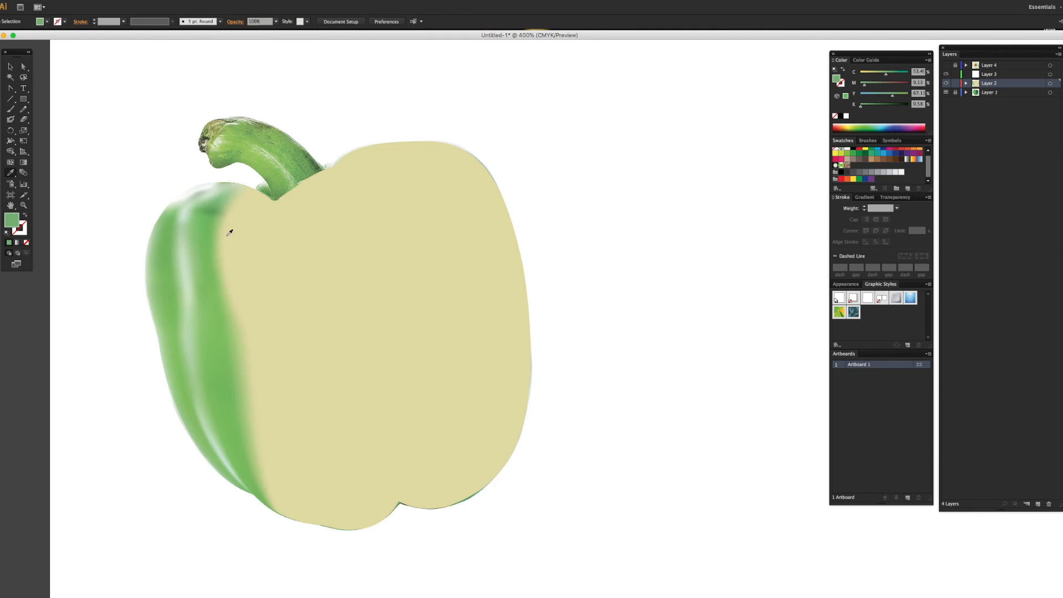
click(213, 216)
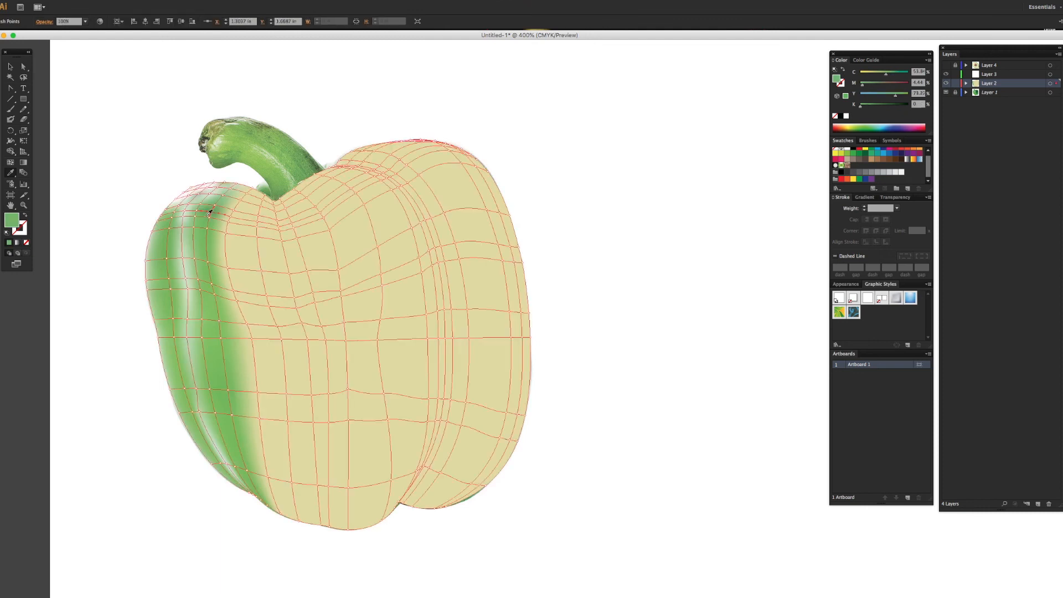
super+click(160, 177)
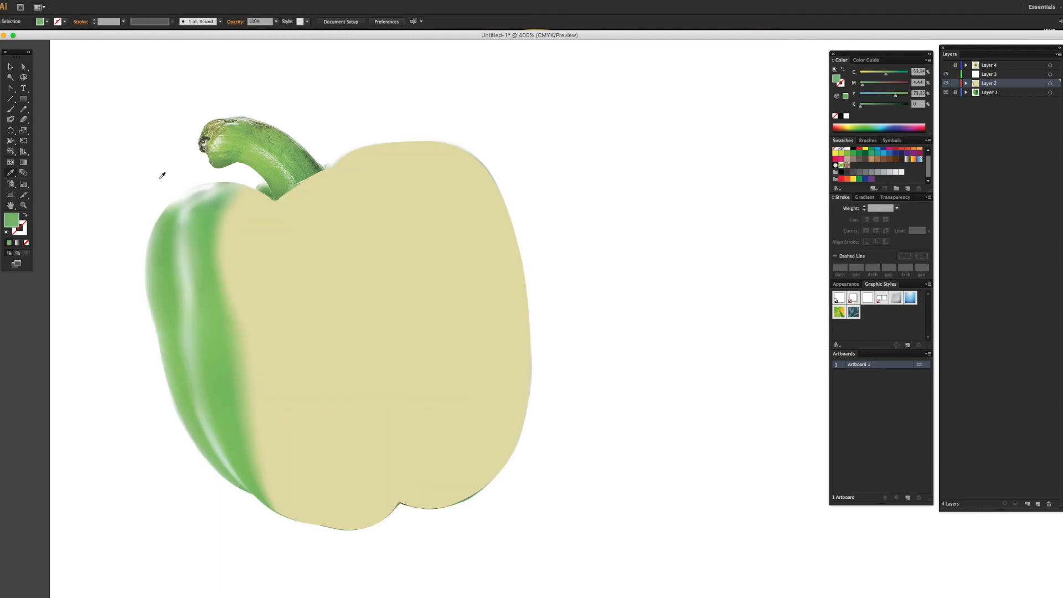
Step: Resample the colours of the mesh points beside the crease's upper end and on the left lobe's top edge
click(201, 205)
click(200, 205)
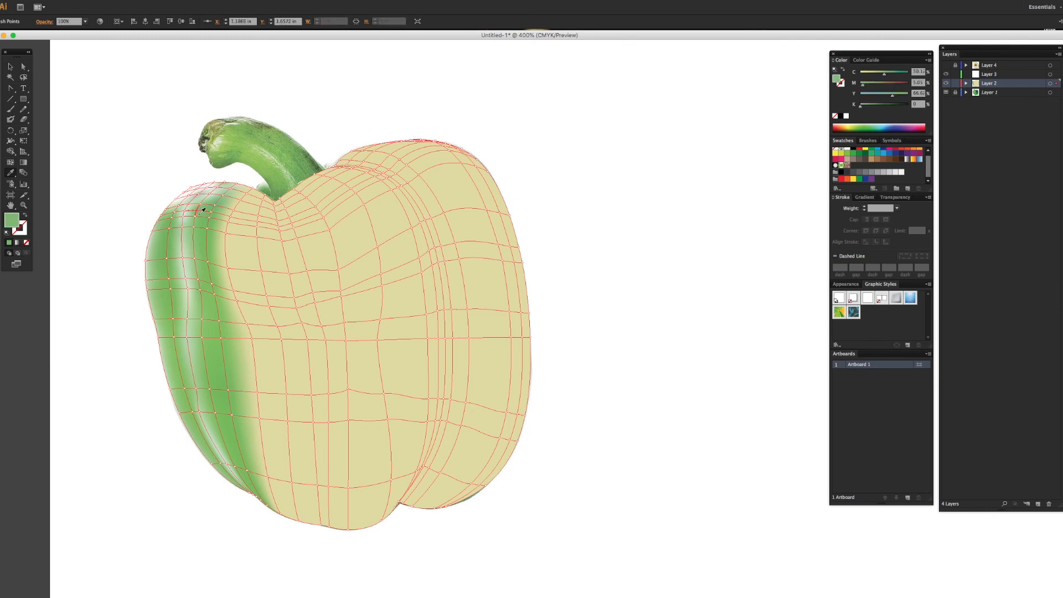
super+click(111, 173)
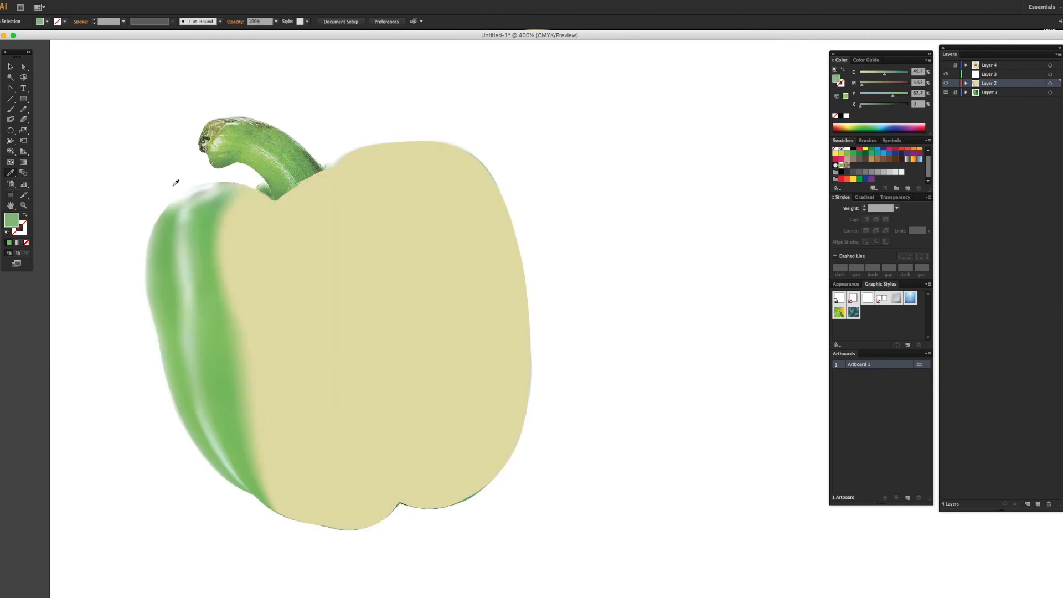
click(225, 183)
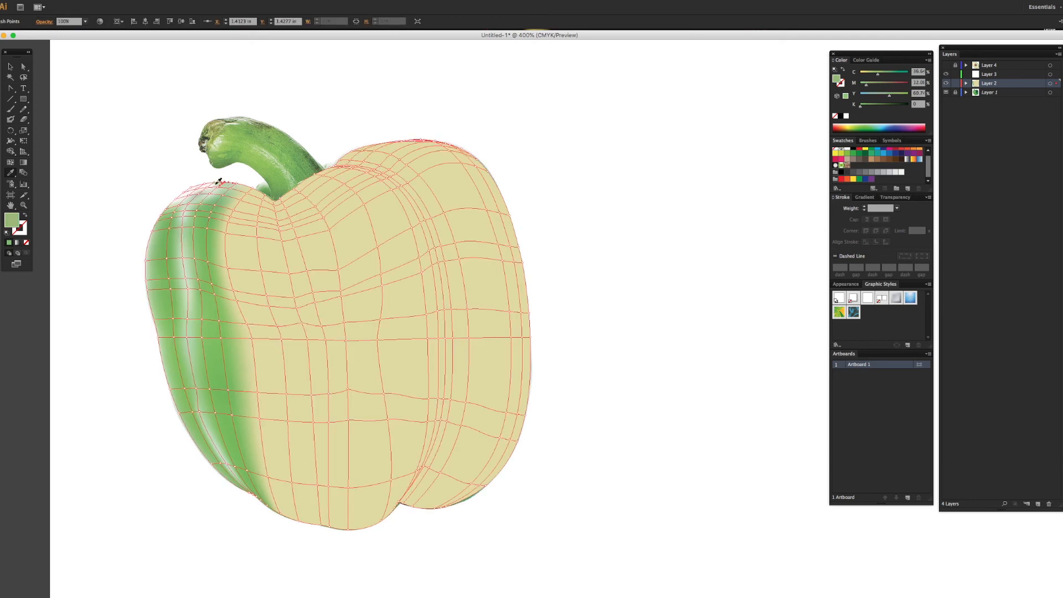
super+click(191, 170)
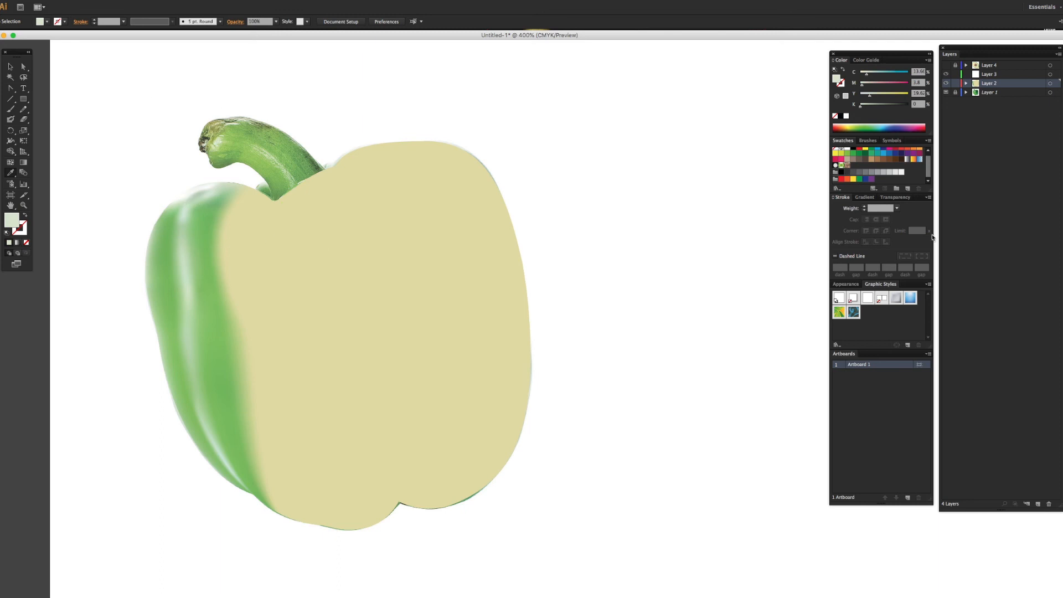
Step: Check the coloured mesh without the photo layer and in outline view, then return to the preview with the photo shown
click(947, 93)
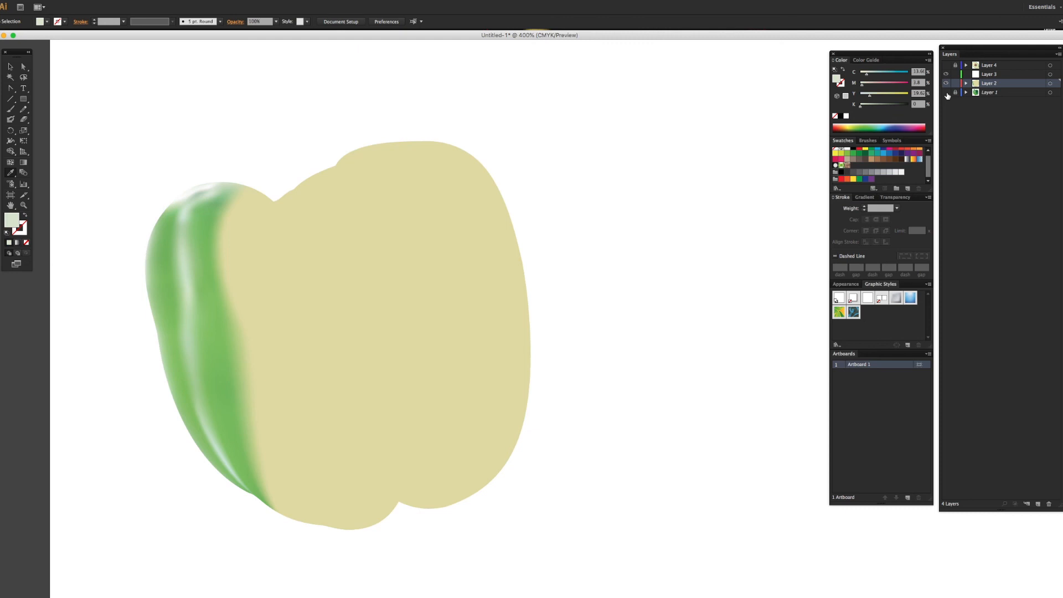
click(947, 93)
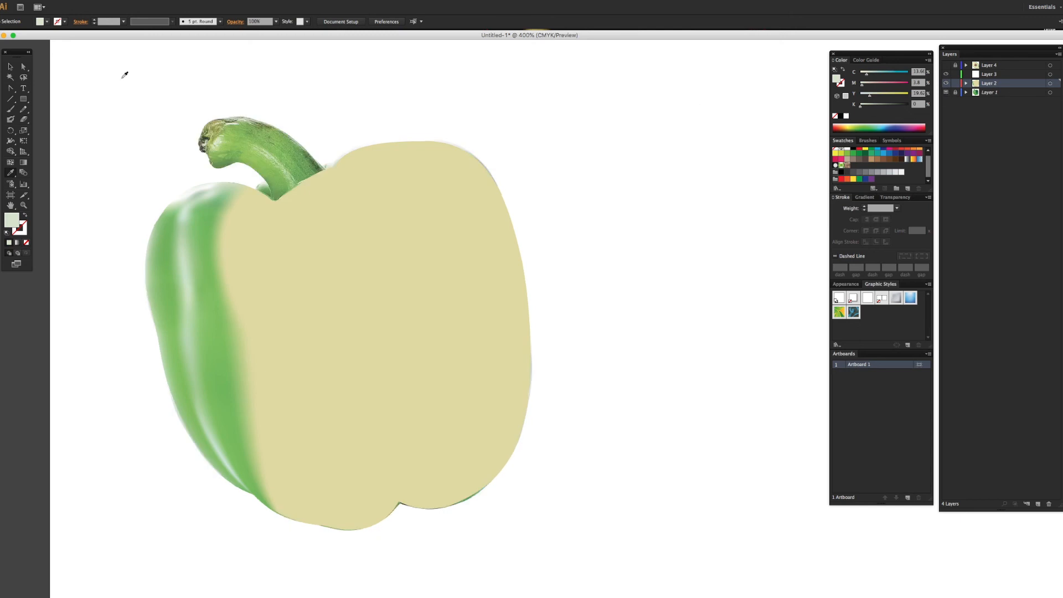
click(171, 0)
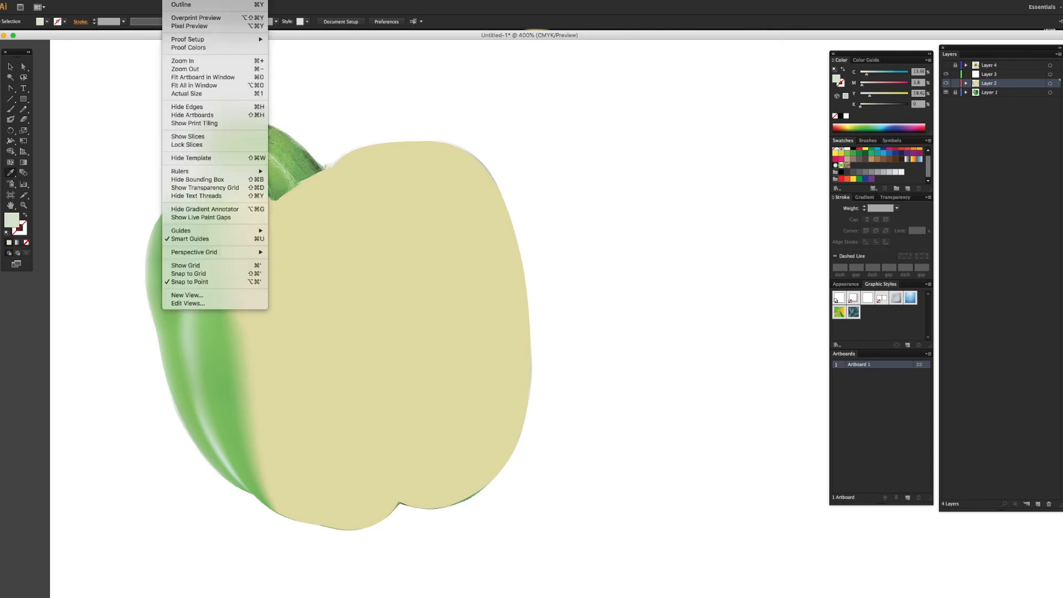
click(182, 5)
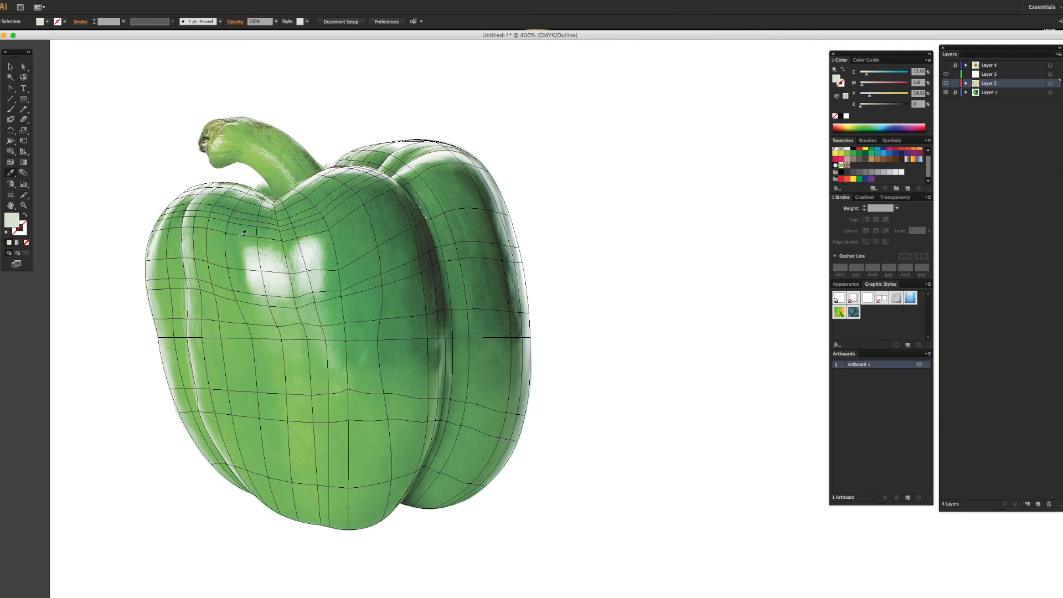
click(176, 1)
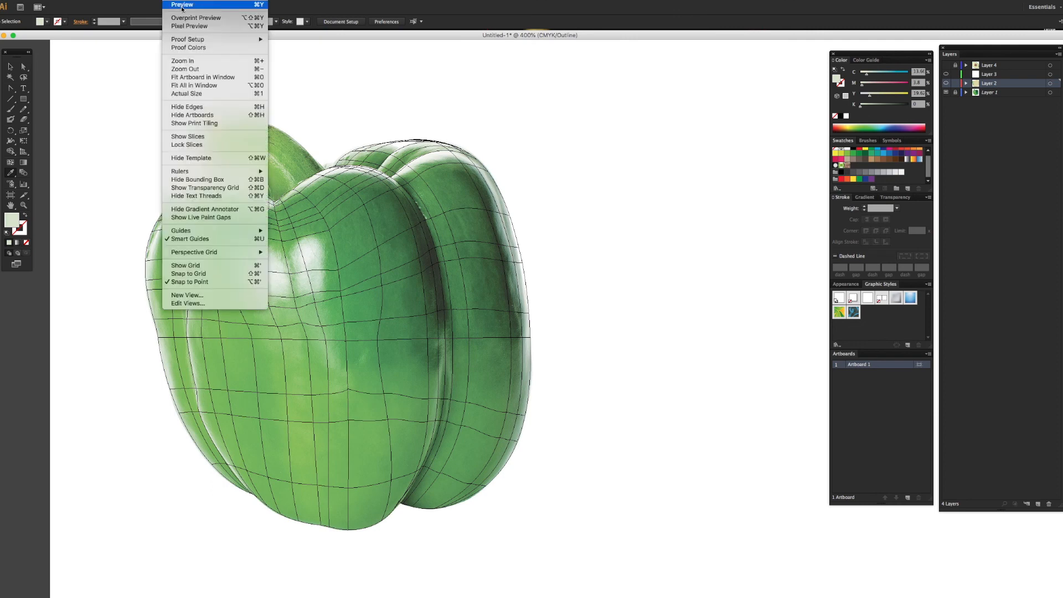
click(182, 5)
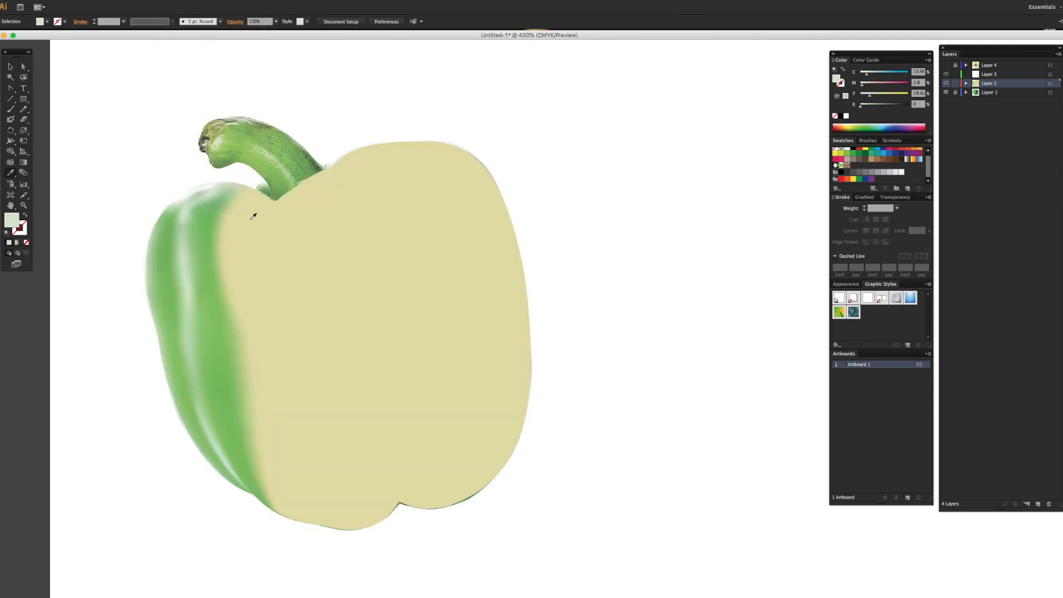
Step: Select the uncoloured point left of the stem hollow in outline view and colour its mesh line's upper points from the photo
click(255, 192)
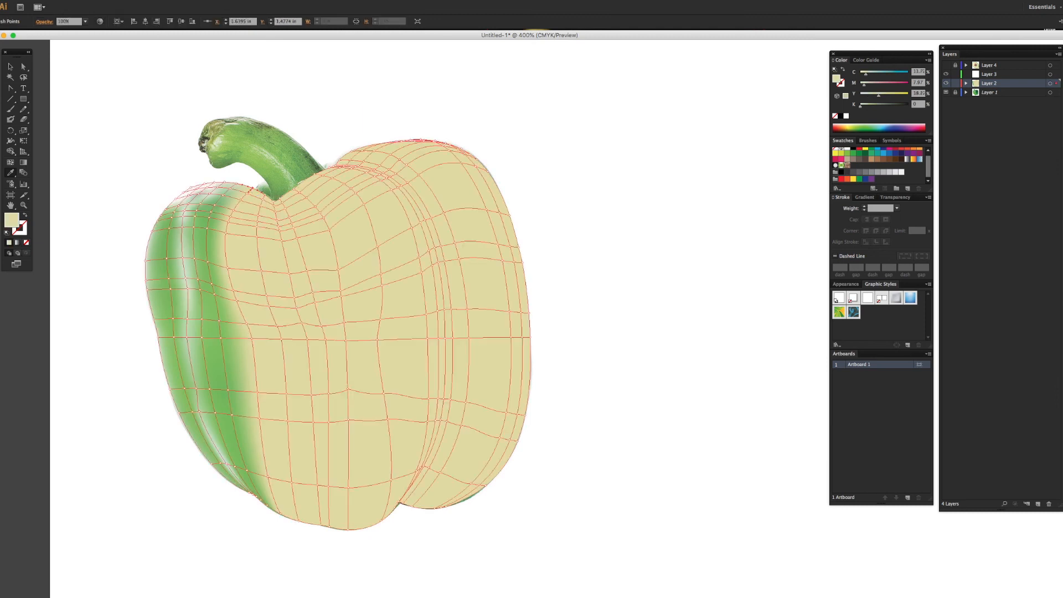
click(182, 5)
click(188, 7)
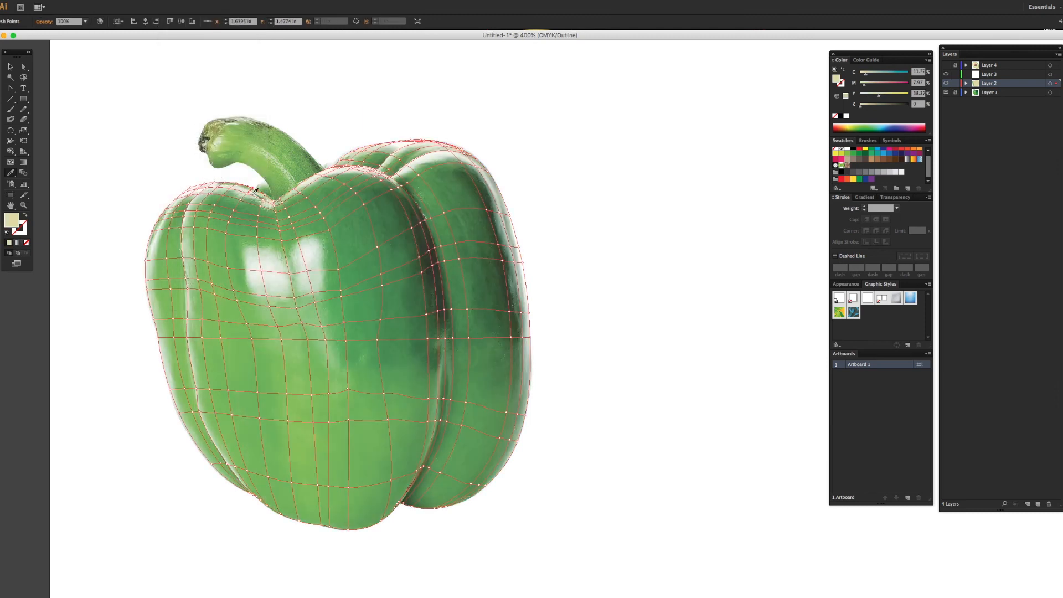
click(249, 190)
super+click(233, 211)
click(232, 210)
super+click(226, 233)
click(225, 232)
Step: Continue sampling photo greens down that mesh line, left of the white highlights, to the lower body
super+click(228, 268)
click(226, 266)
super+click(252, 338)
click(253, 338)
super+click(268, 477)
click(268, 476)
Step: Colour the next vertical mesh line from the pepper's bottom edge up to below the left white highlight
super+click(299, 521)
click(299, 521)
super+click(293, 483)
click(293, 483)
super+click(286, 393)
click(286, 392)
super+click(281, 339)
click(281, 338)
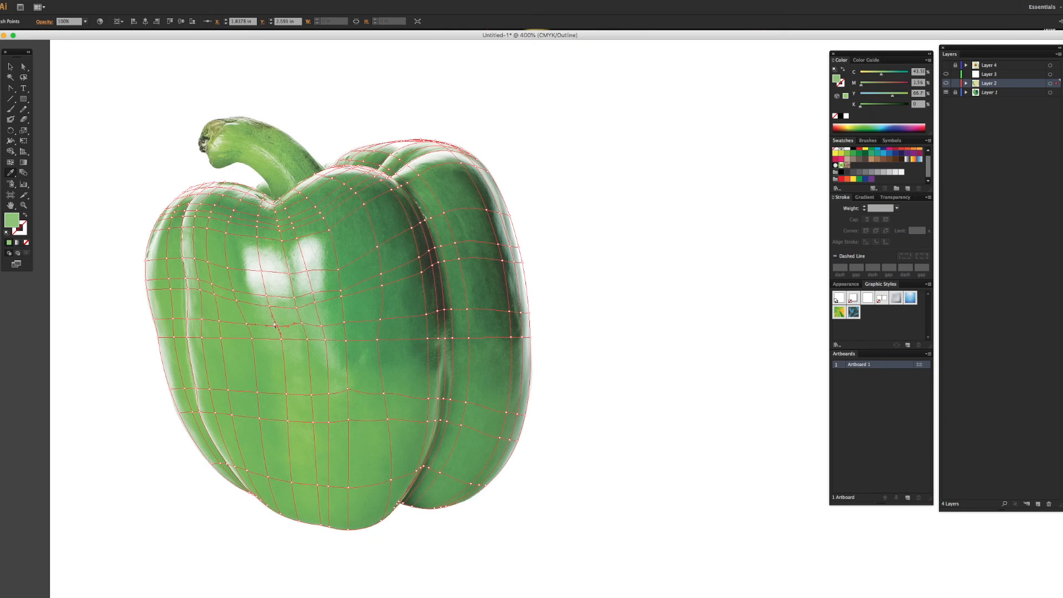
Step: Sample photo colours for the mesh points through the left white highlight and above it
click(265, 292)
super+click(257, 237)
click(258, 226)
super+click(260, 215)
click(260, 214)
Step: Colour the central mesh line from the stem hollow down between the two white highlights with sampled photo colours
super+click(276, 204)
click(276, 204)
super+click(277, 211)
click(277, 211)
click(280, 227)
super+click(283, 241)
click(284, 241)
super+click(291, 274)
click(292, 273)
Step: Sample photo greens for the central mesh line's points from below the highlights to the bottom edge
super+click(303, 323)
click(304, 323)
super+click(316, 423)
click(316, 423)
super+click(320, 485)
click(320, 486)
super+click(324, 525)
click(323, 525)
Step: Colour the mesh line right of centre from the lower body up past the right highlight to the top edge
super+click(331, 486)
click(330, 486)
super+click(317, 303)
click(317, 304)
super+click(293, 210)
click(293, 210)
super+click(302, 194)
click(302, 194)
Step: Sample photo colours for points on the next mesh line right of the highlights, down to the bottom edge
super+click(318, 207)
click(318, 207)
super+click(340, 270)
click(341, 264)
super+click(350, 521)
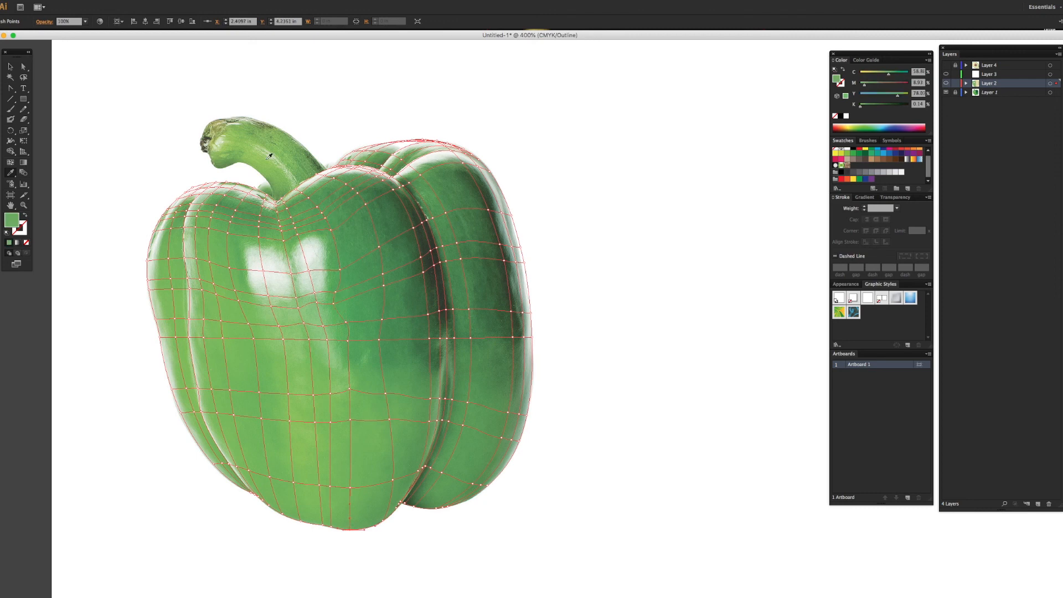
Step: Switch to Preview and adjust the mesh points beneath the right white highlight to smooth the colour transition
click(169, 0)
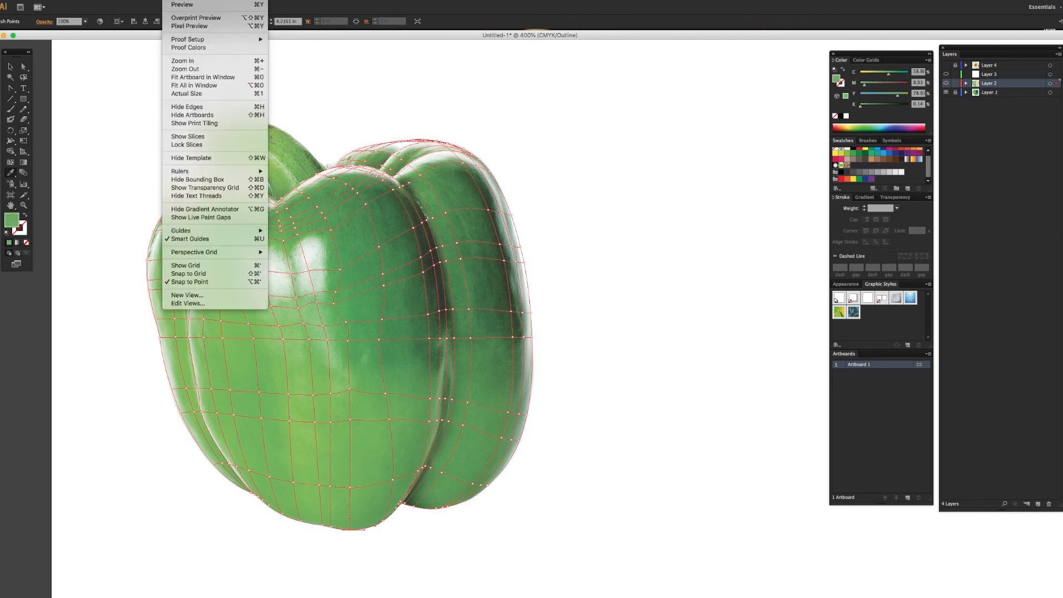
click(180, 4)
super+click(701, 304)
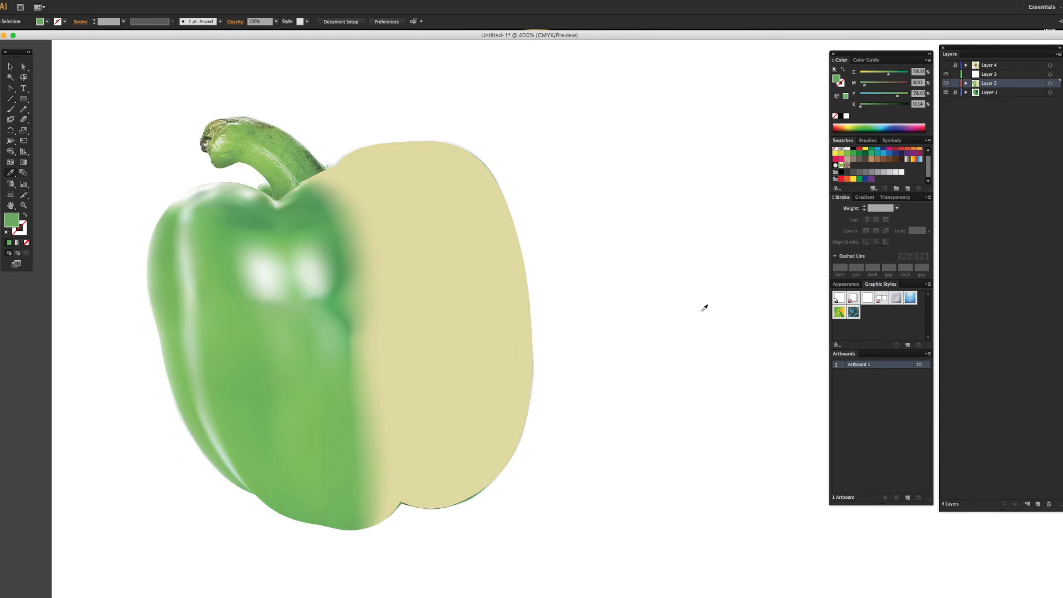
super+click(341, 306)
super+click(341, 306)
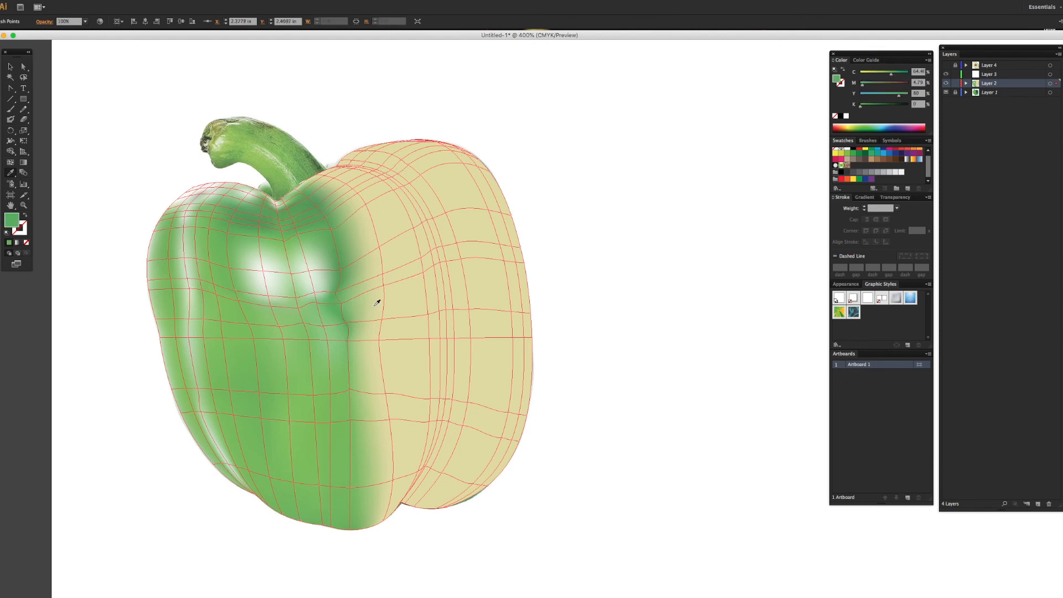
super+click(340, 288)
super+click(344, 294)
click(323, 297)
drag(309, 301, 312, 305)
drag(316, 307, 342, 307)
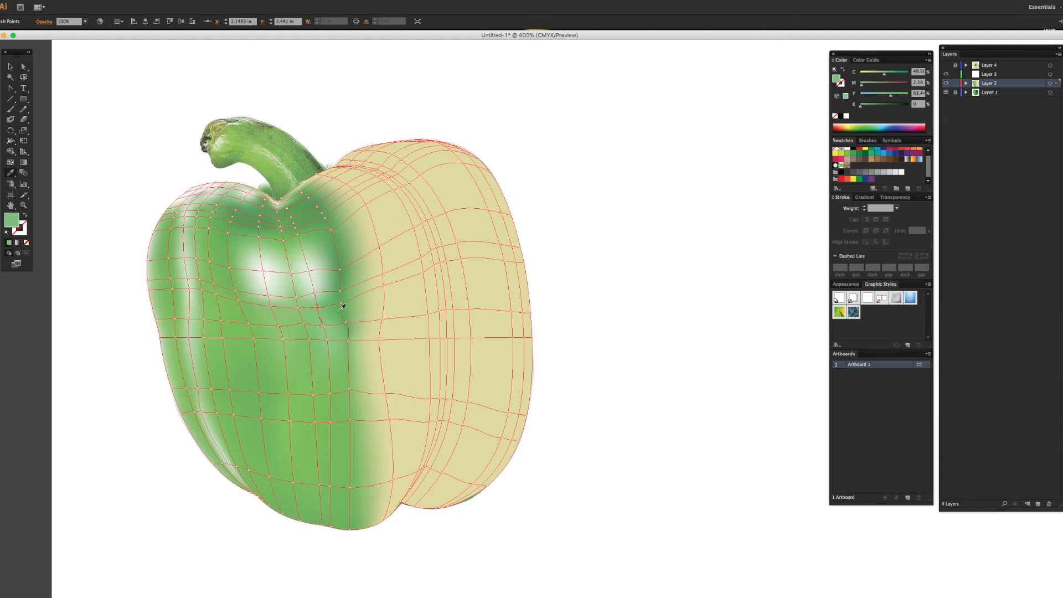
Step: Refine the points on the two mesh rows below the highlights so the greens blend smoothly
click(350, 333)
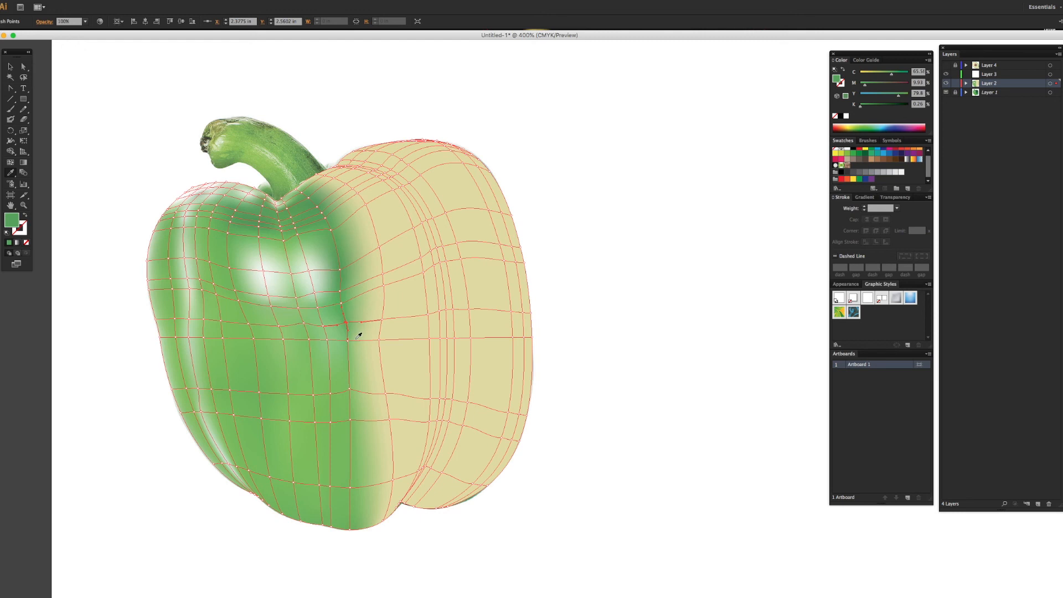
click(304, 324)
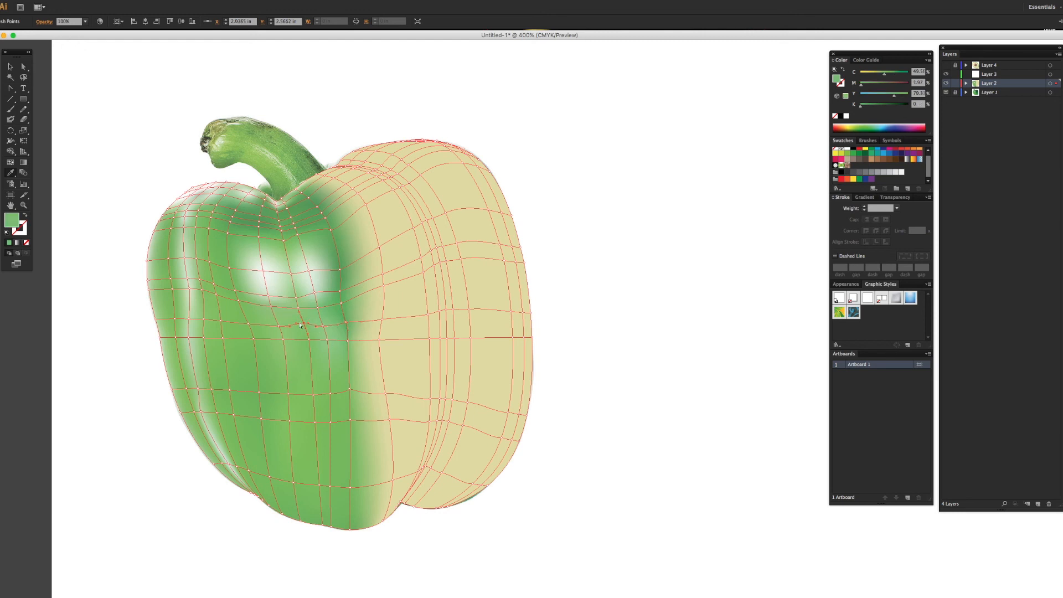
drag(304, 323, 305, 329)
super+click(671, 230)
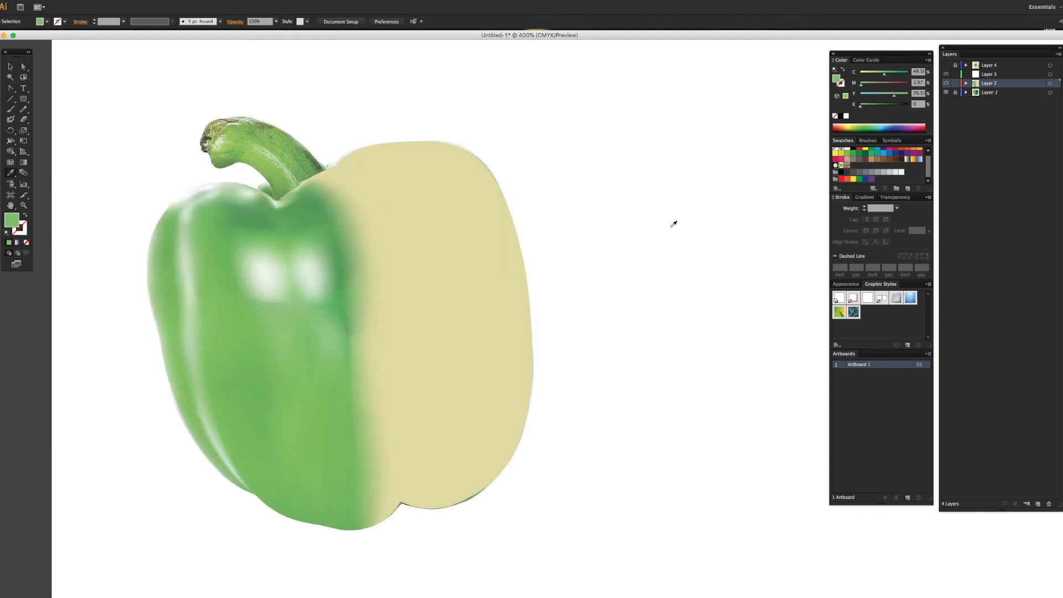
click(348, 339)
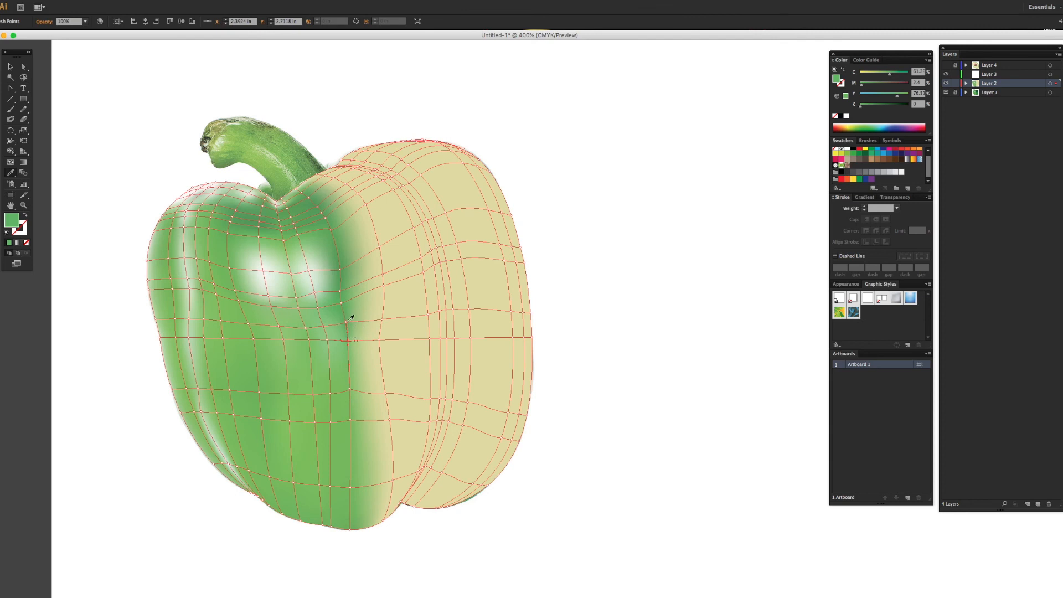
Step: Return to Outline view and sample photo colours for the front lobe's right-hand mesh line, from its upper edge to mid-body
click(385, 294)
drag(425, 280, 463, 268)
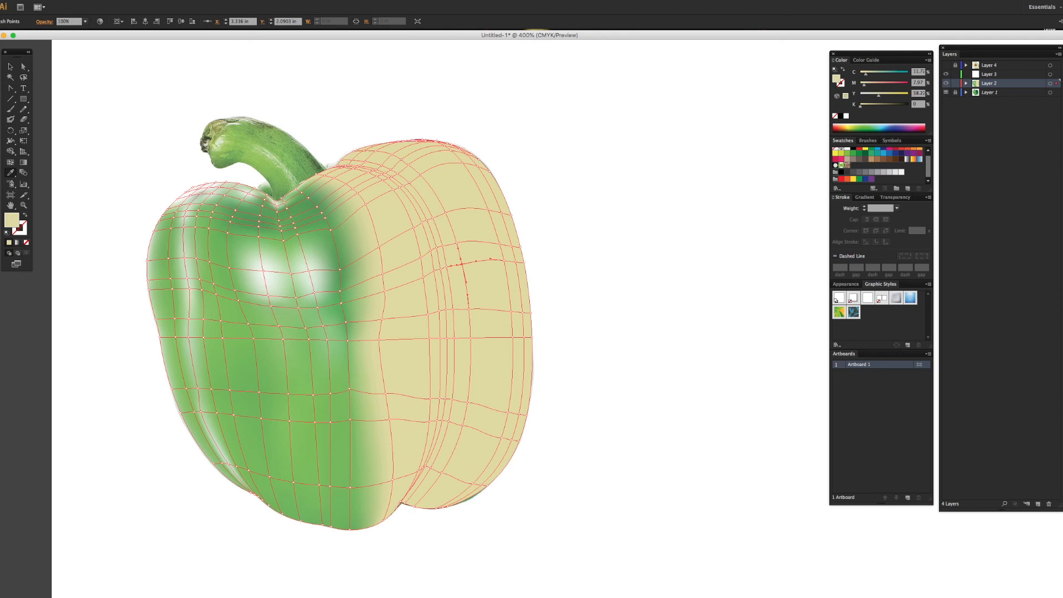
click(169, 0)
click(178, 4)
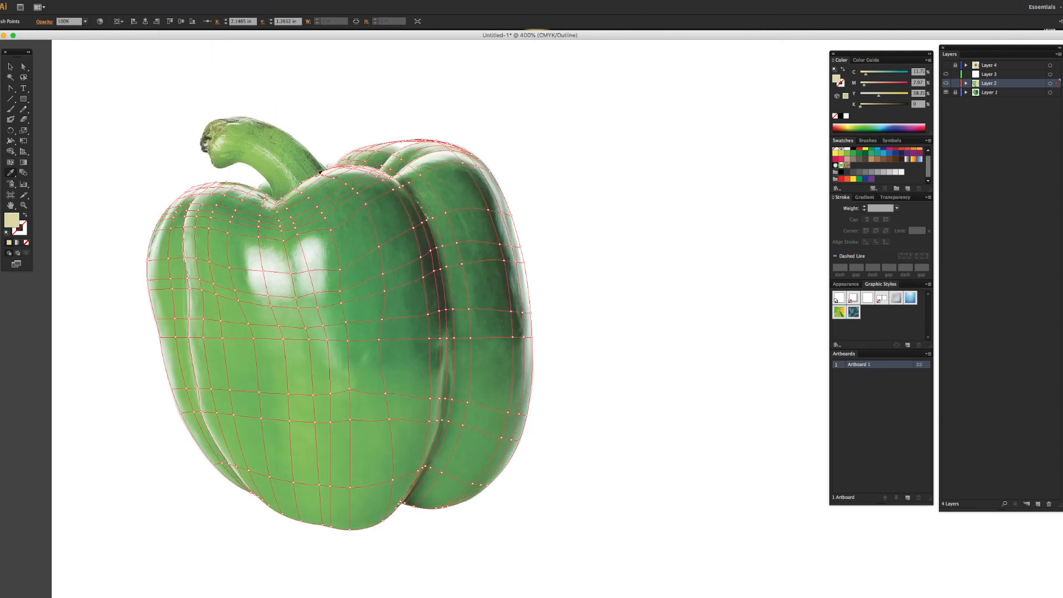
super+click(346, 185)
click(343, 190)
super+click(365, 203)
click(364, 204)
super+click(385, 290)
click(384, 291)
super+click(386, 395)
click(386, 395)
Step: Sample photo greens for the remaining points of that mesh line down to the pepper's bottom edge
drag(350, 390, 350, 393)
click(352, 395)
super+click(389, 421)
click(390, 421)
super+click(384, 520)
click(384, 522)
Step: Colour the mesh line just inside the dark crease from the bottom notch up to the top edge with photo colours
super+click(396, 508)
scroll(395, 508, down, 1)
super+click(401, 500)
click(415, 490)
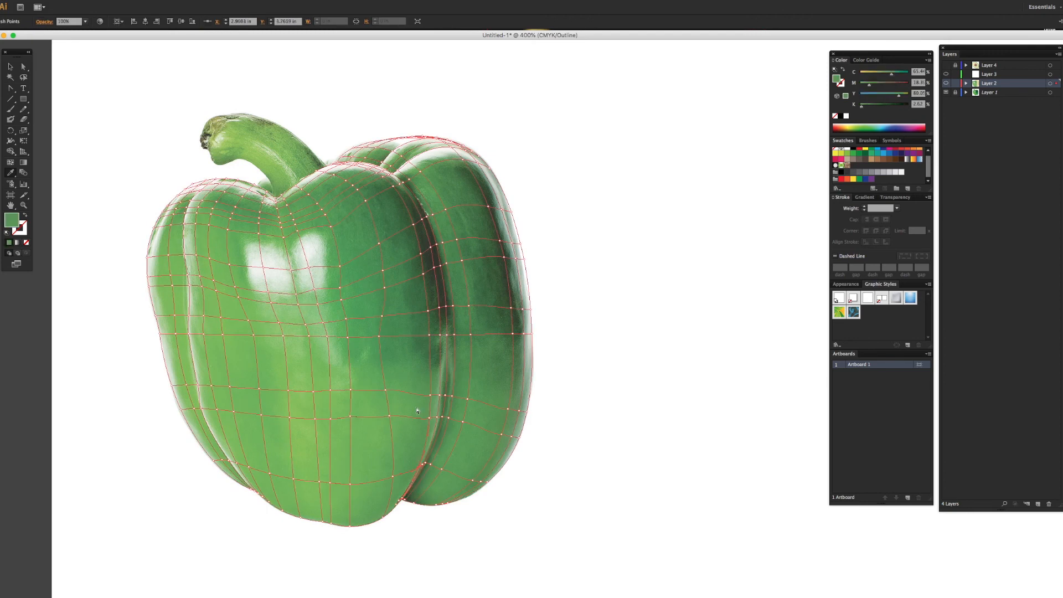
super+click(425, 269)
click(423, 273)
super+click(393, 186)
click(392, 188)
super+click(342, 165)
click(341, 166)
super+click(337, 160)
super+click(341, 161)
click(347, 162)
Step: Sample photo colours for the mesh line along the dark crease, from the top edge down to the lower body
key(super+equal)
super+click(246, 75)
click(257, 85)
super+click(291, 87)
click(288, 95)
super+click(313, 100)
click(316, 102)
super+click(368, 168)
click(370, 168)
super+click(386, 240)
click(386, 240)
super+click(394, 433)
click(395, 432)
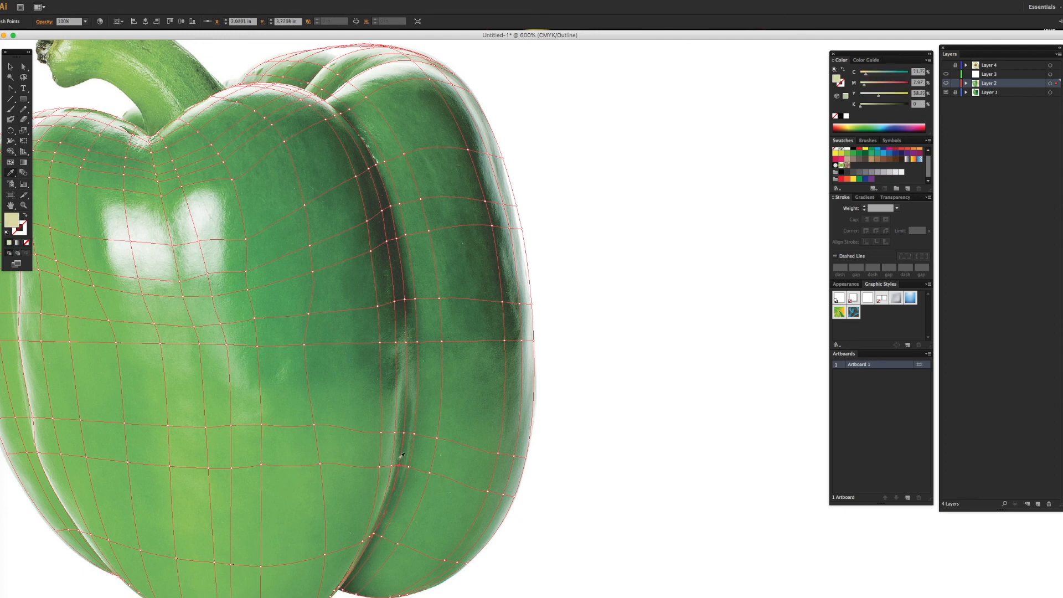
Step: Colour the neighbouring crease mesh line's points from mid-body back up to the front lobe's upper edge
super+click(396, 236)
click(398, 235)
super+click(390, 206)
click(390, 207)
super+click(341, 113)
click(342, 113)
super+click(324, 100)
click(308, 91)
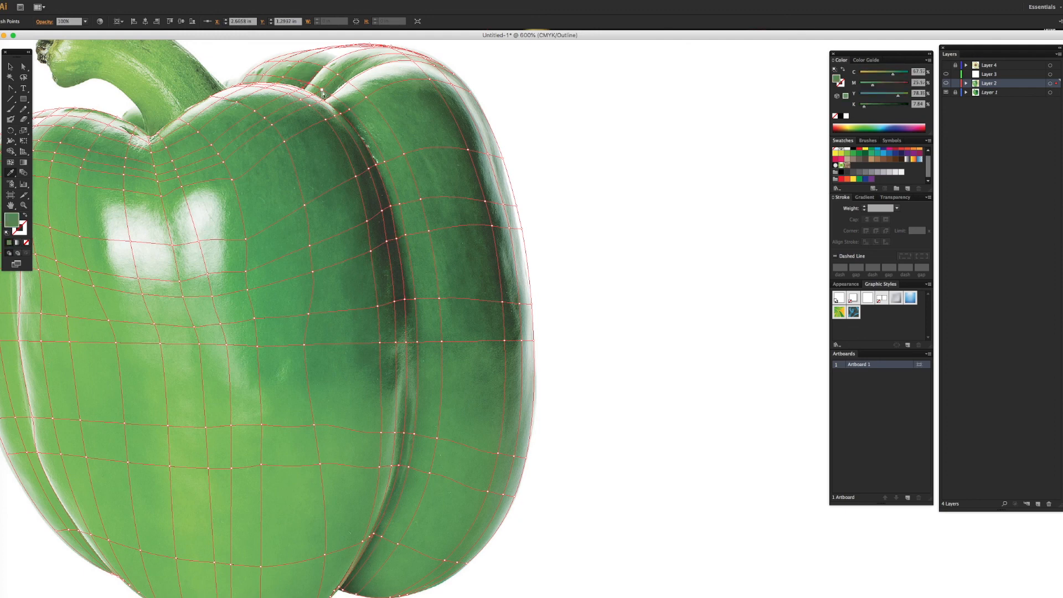
Step: Sample photo colours for the mesh line on the crease's outer side, down to the bottom notch
super+click(403, 229)
click(405, 228)
super+click(415, 300)
click(415, 300)
super+click(409, 466)
click(408, 467)
super+click(381, 537)
click(381, 537)
super+click(343, 590)
click(343, 591)
Step: Colour the mesh points around the top ridge between the stem and the right lobe with sampled photo colours
super+click(300, 62)
click(299, 62)
super+click(247, 75)
click(247, 76)
super+click(307, 88)
click(307, 89)
super+click(331, 92)
click(331, 93)
super+click(369, 85)
click(369, 85)
super+click(328, 101)
click(328, 101)
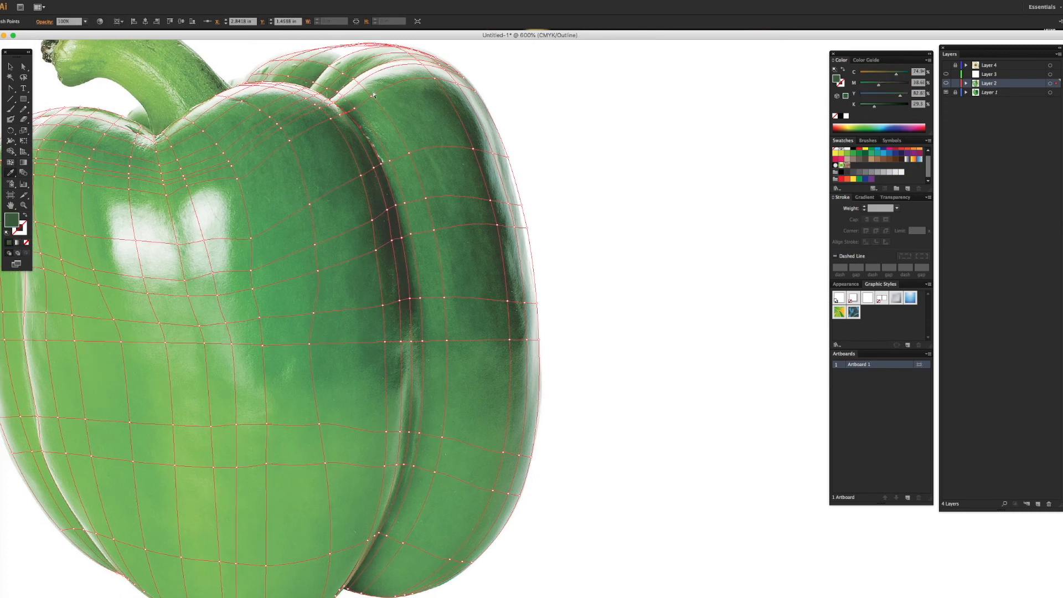
Step: Colour the right lobe's first mesh line from the top ridge down to the bottom edge
super+click(271, 61)
click(271, 60)
super+click(444, 298)
click(444, 298)
super+click(443, 437)
click(444, 436)
click(362, 595)
Step: Switch to Preview and adjust the mesh points below and to the right of the right highlight
click(168, 0)
click(185, 3)
super+click(655, 280)
super+click(263, 346)
super+click(655, 424)
super+click(263, 347)
super+click(704, 416)
super+click(262, 320)
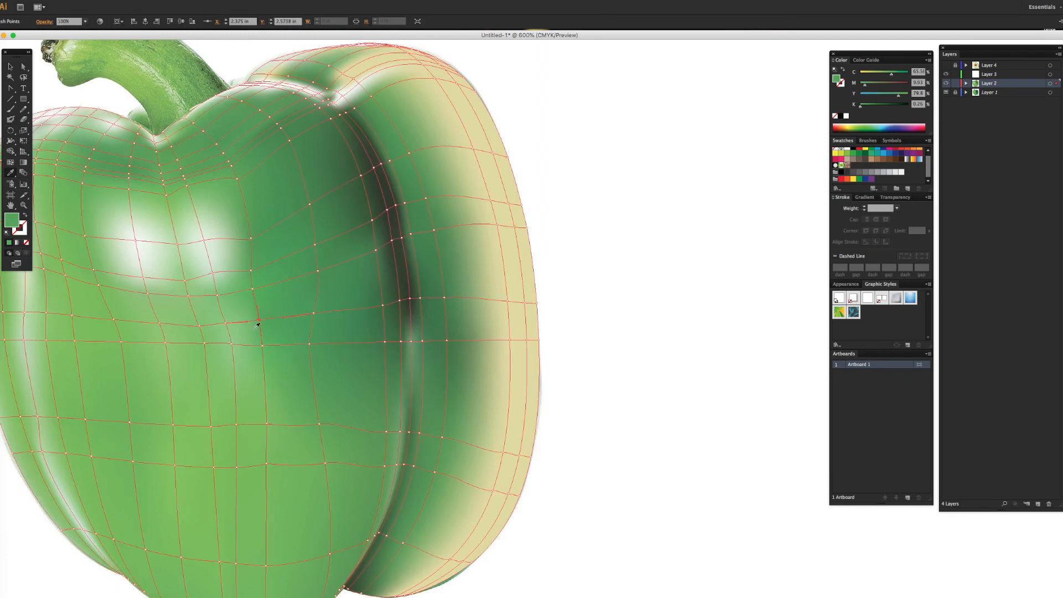
scroll(260, 318, left, 1)
drag(263, 309, 272, 323)
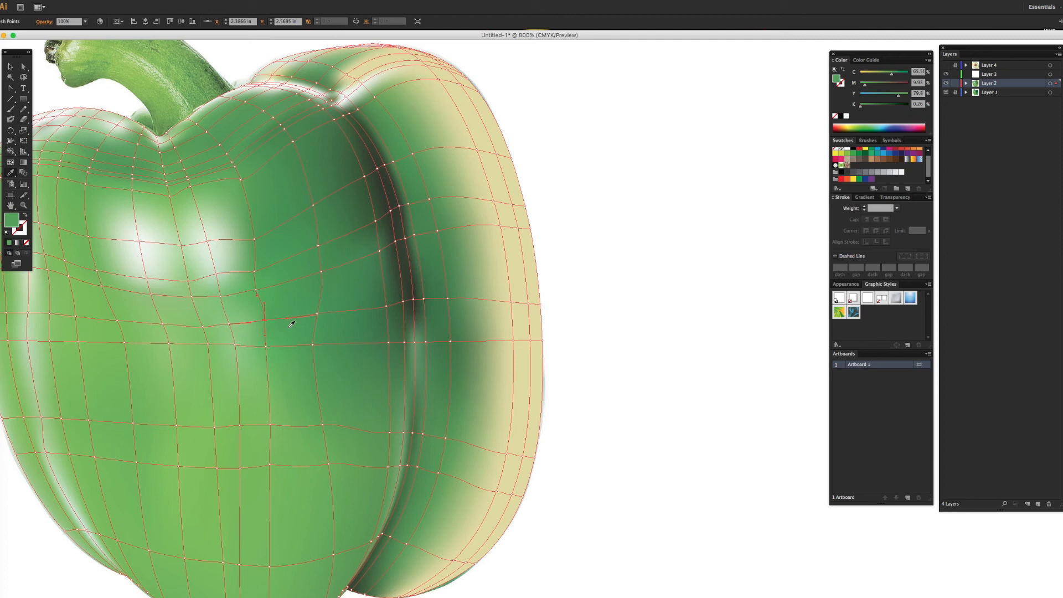
Step: Reshape the mesh point below the right highlight with the Anchor Point tool and check the blend across the pepper
key(super+equal)
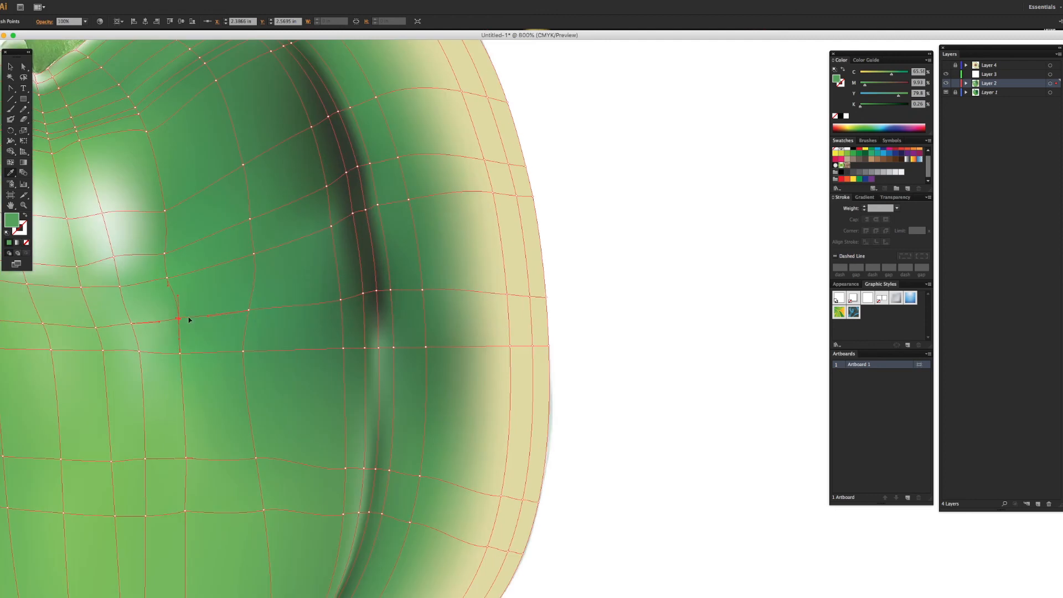
click(10, 89)
drag(187, 319, 176, 325)
click(622, 335)
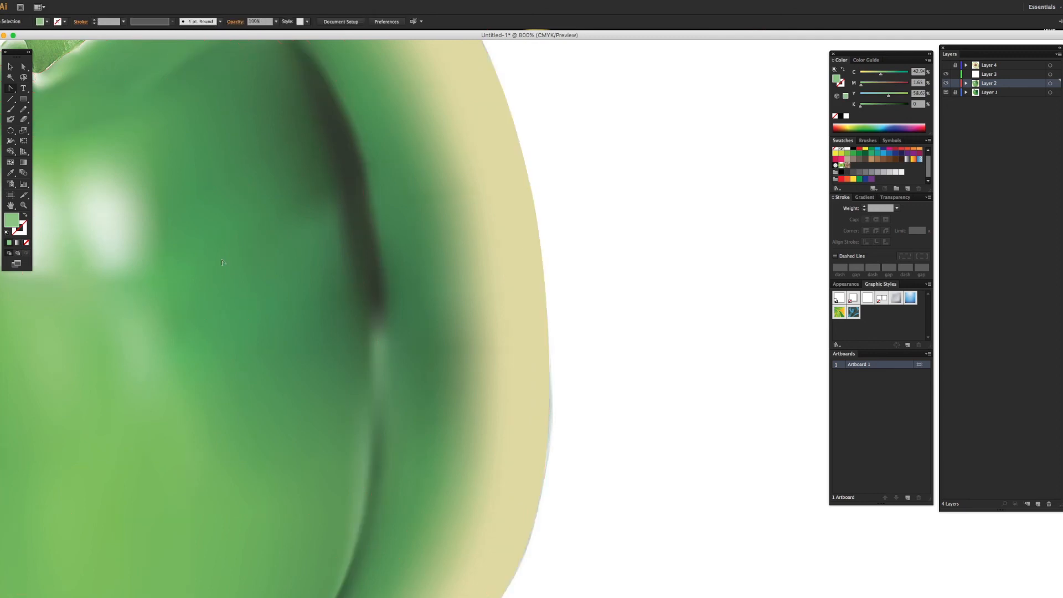
scroll(205, 252, left, 5)
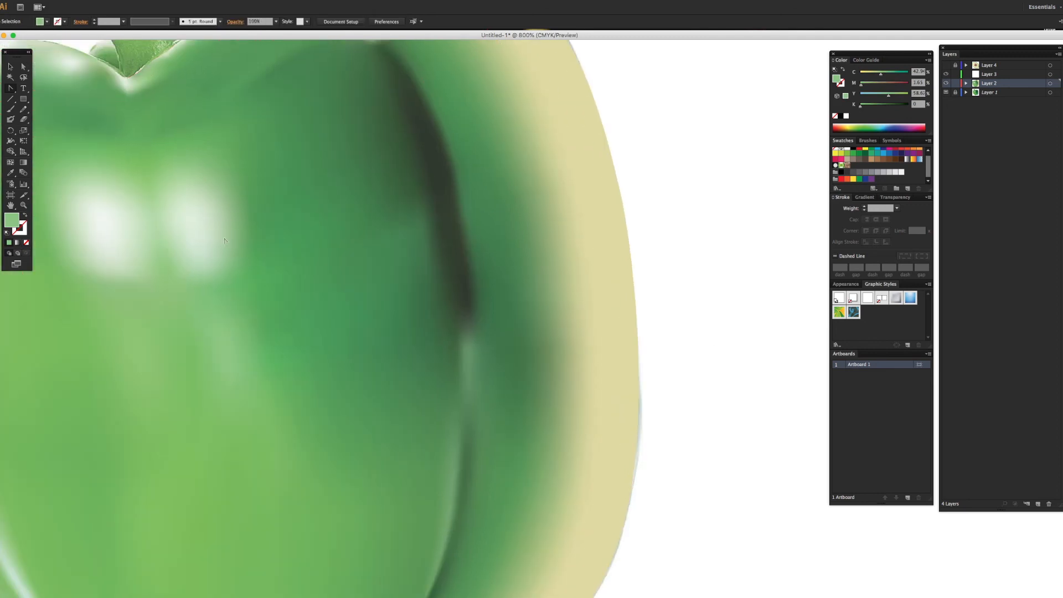
scroll(225, 240, left, 5)
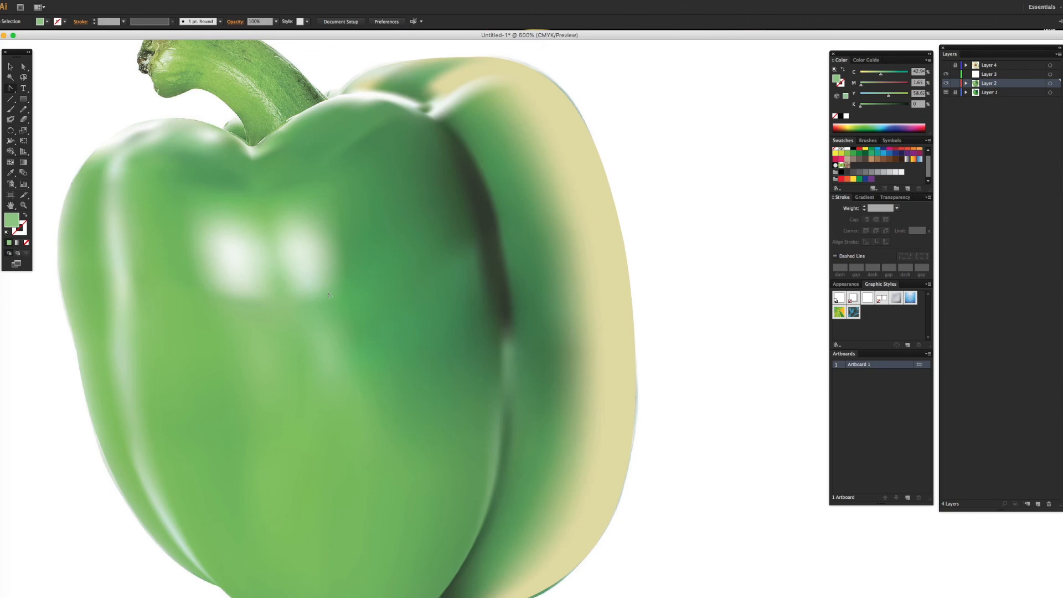
scroll(370, 309, down, 4)
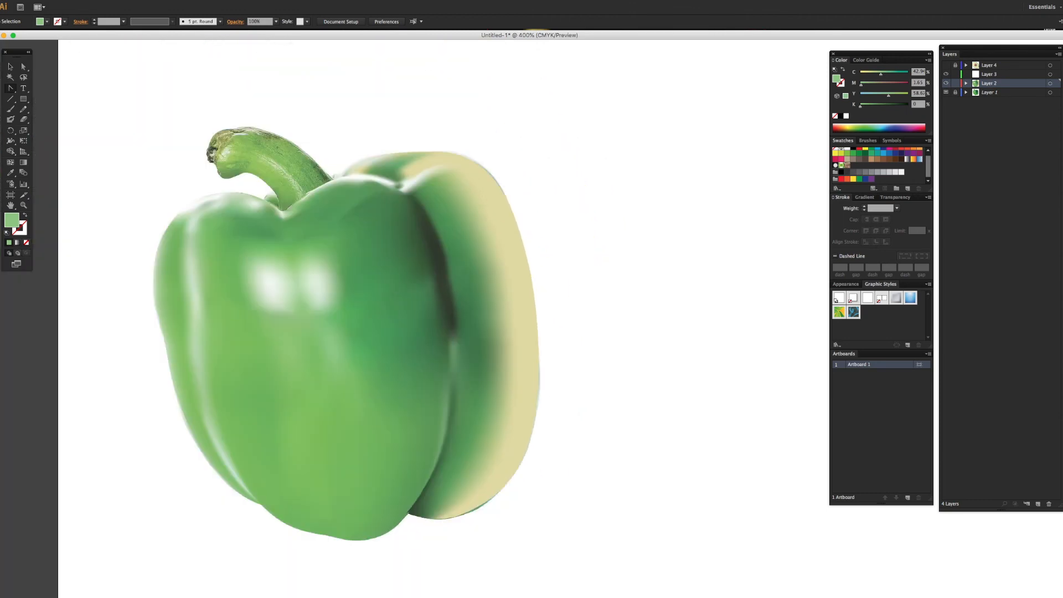
Step: Return to Outline view and sample photo colours for the right lobe's mesh points at its top and bottom edges
click(169, 0)
click(182, 4)
click(10, 173)
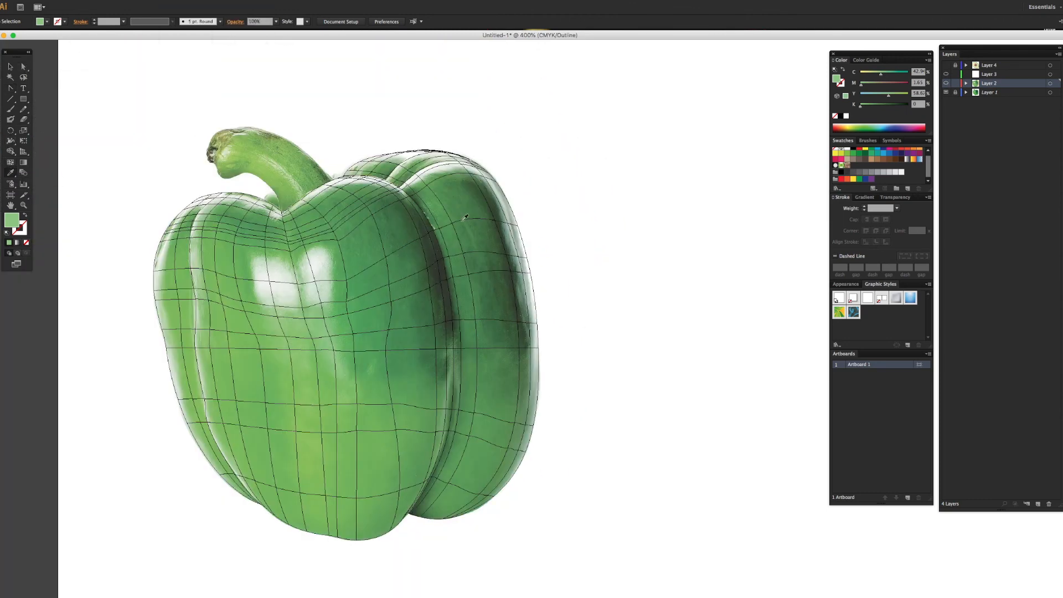
super+click(438, 155)
super+click(425, 150)
super+click(459, 161)
click(456, 158)
click(463, 171)
super+click(480, 494)
click(480, 496)
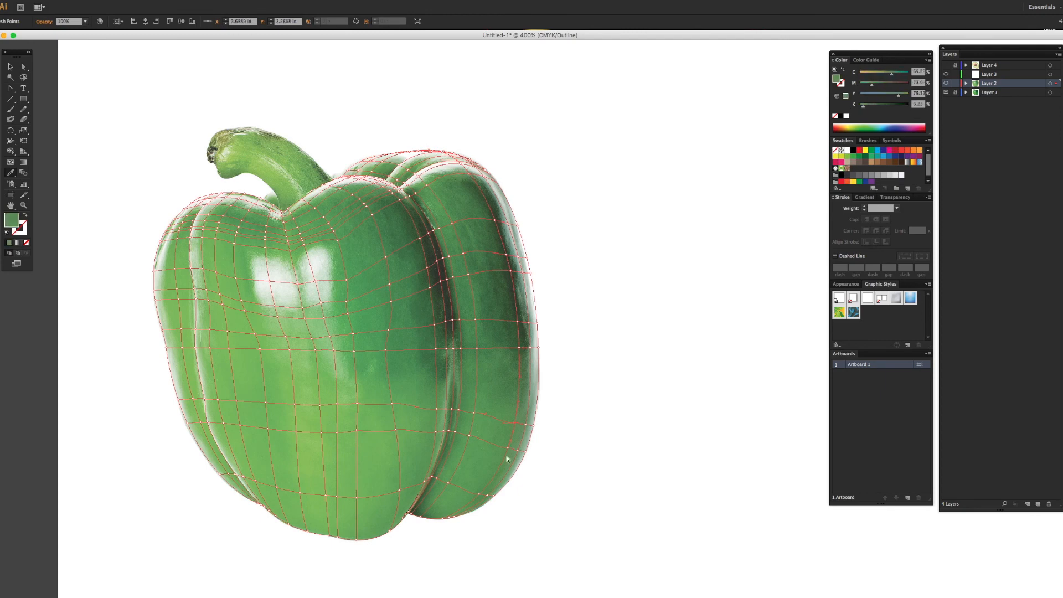
super+click(443, 518)
click(490, 492)
Step: Colour the right lobe's outer mesh line from its lower part up to the shoulder with photo colours
super+click(526, 423)
click(526, 423)
super+click(531, 326)
super+click(518, 257)
click(518, 262)
super+click(484, 174)
click(480, 172)
Step: Sample photo colours for the closely spaced mesh points on the right lobe's upper shoulder
super+click(474, 161)
click(481, 165)
click(483, 165)
super+click(486, 173)
super+click(487, 174)
click(486, 168)
super+click(495, 180)
click(492, 173)
Step: Colour the mesh points along the pepper's outer right edge from the shoulder down to the bottom
super+click(518, 226)
click(518, 223)
super+click(530, 272)
click(529, 270)
super+click(535, 427)
click(532, 424)
super+click(494, 496)
click(490, 492)
super+click(454, 517)
click(454, 514)
super+click(450, 519)
click(449, 517)
Step: Preview the coloured mesh at a reduced zoom and compare it with the photo by hiding and reshowing Layer 1
click(170, 0)
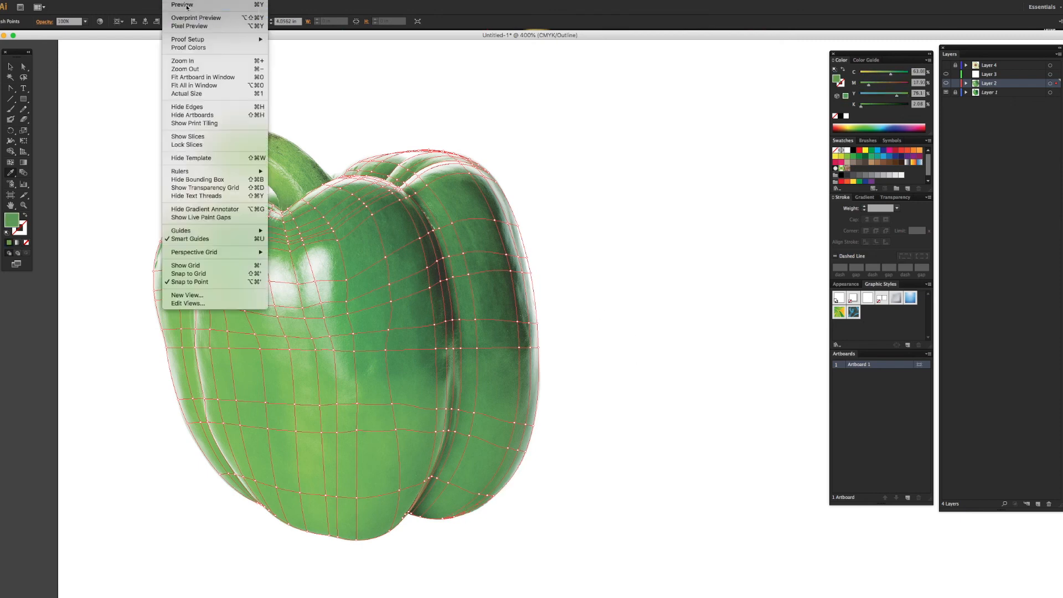
click(185, 4)
key(super+shift+a)
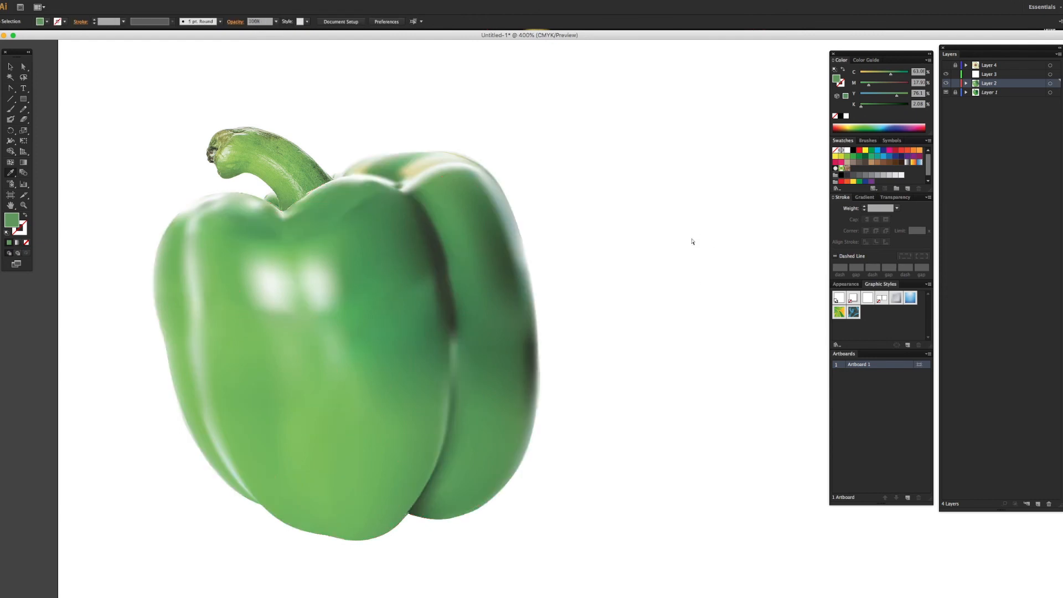
key(super+minus)
key(super+minus)
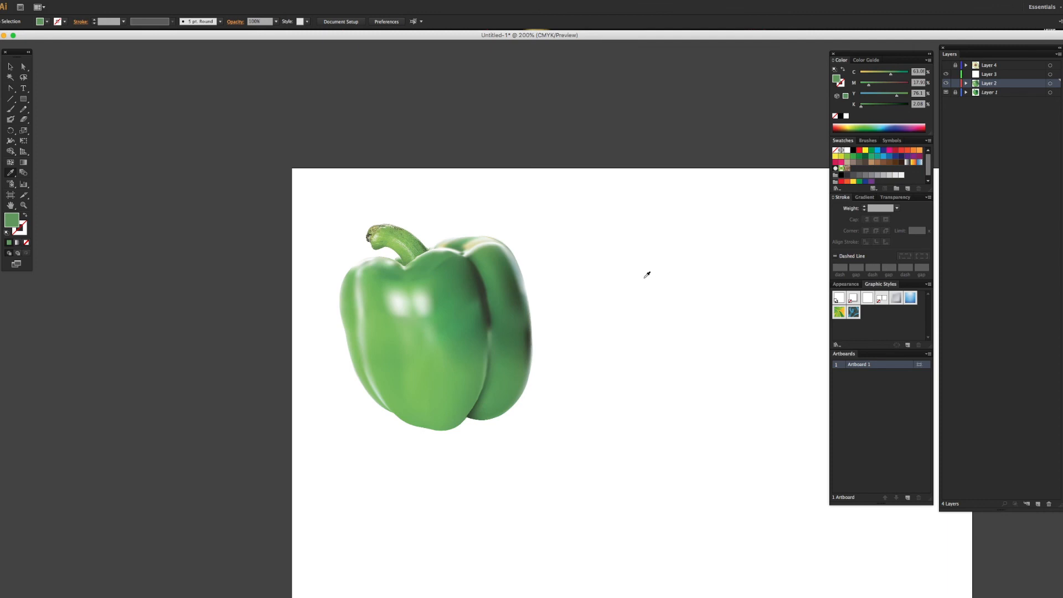
click(946, 92)
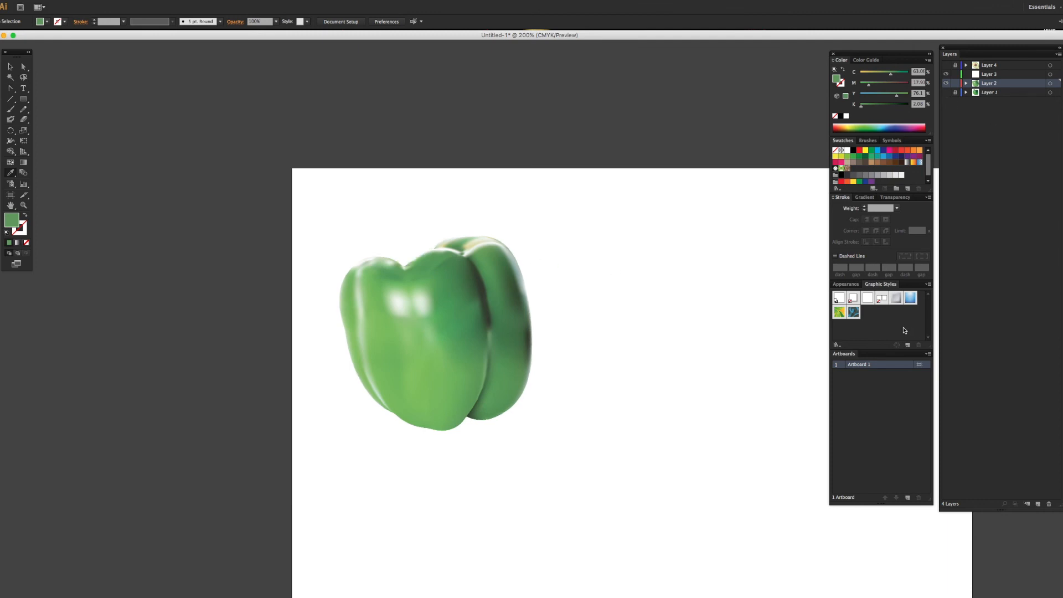
click(946, 93)
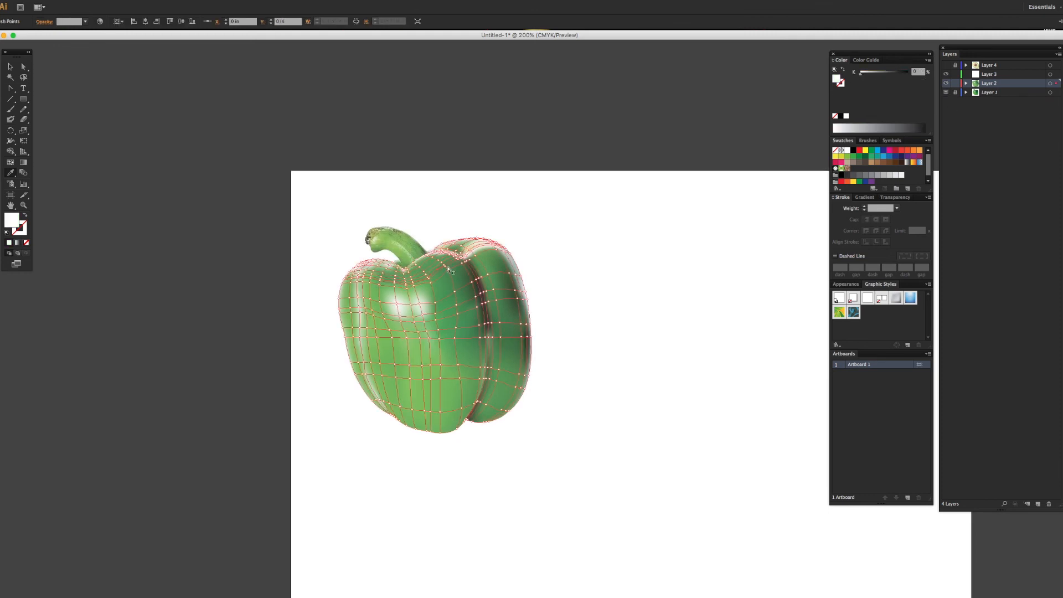
Step: Retouch the colours of the mesh points near the top of the front lobe, left of the dark crease
click(445, 268)
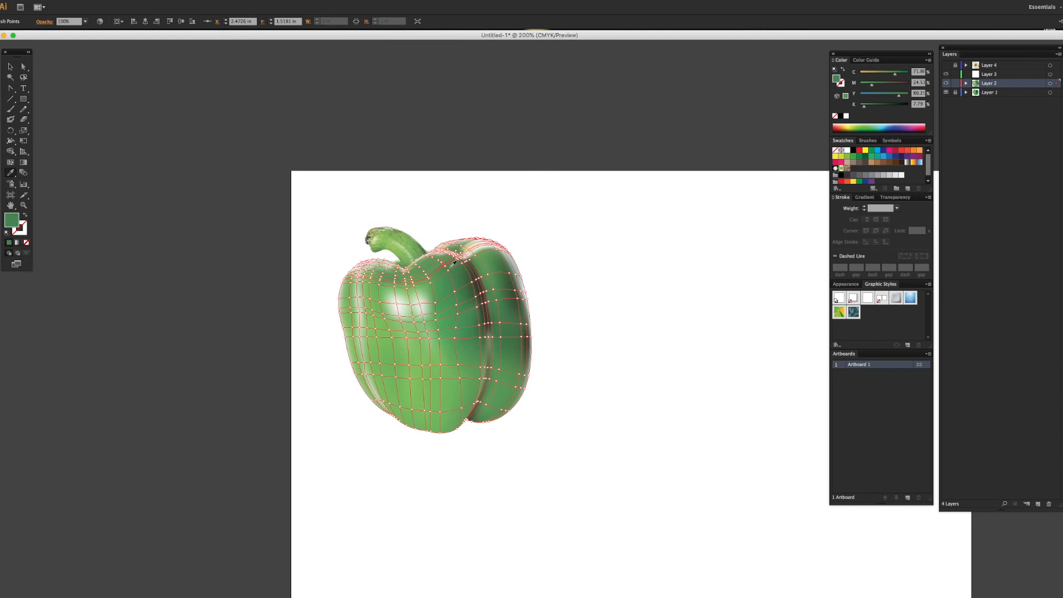
click(637, 293)
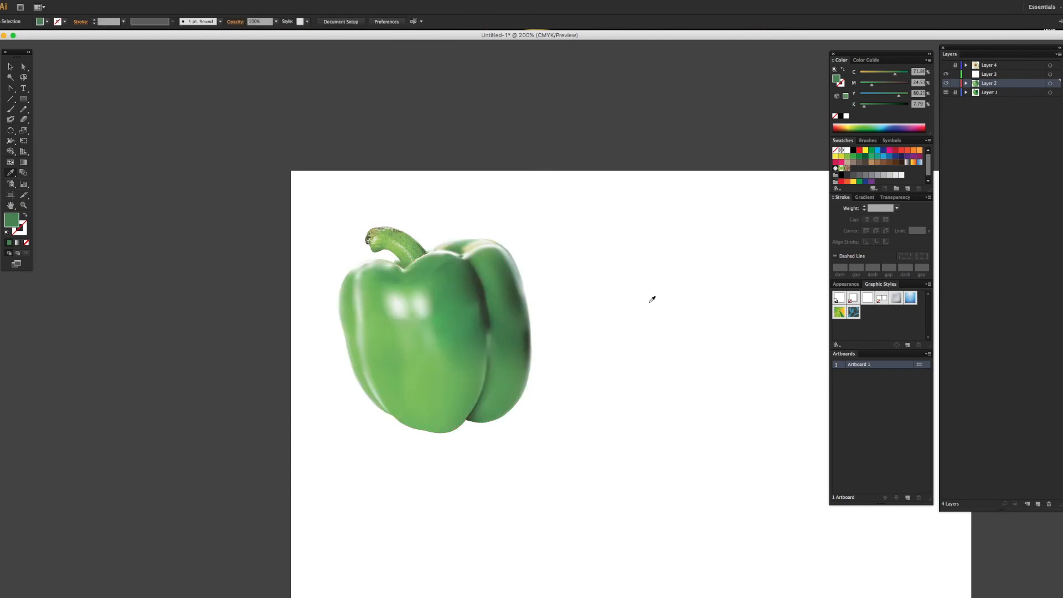
click(444, 268)
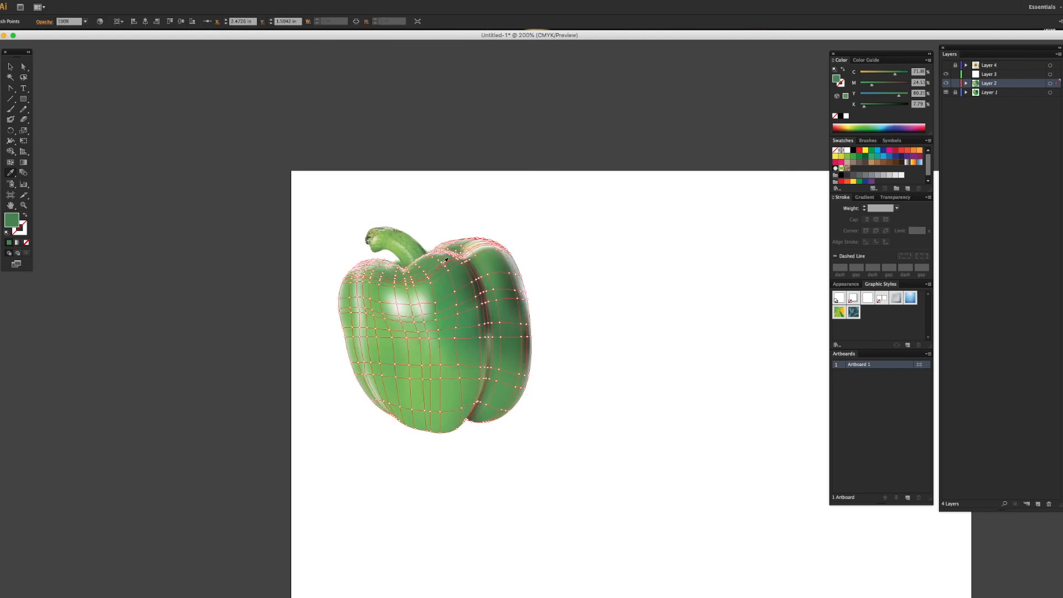
click(658, 301)
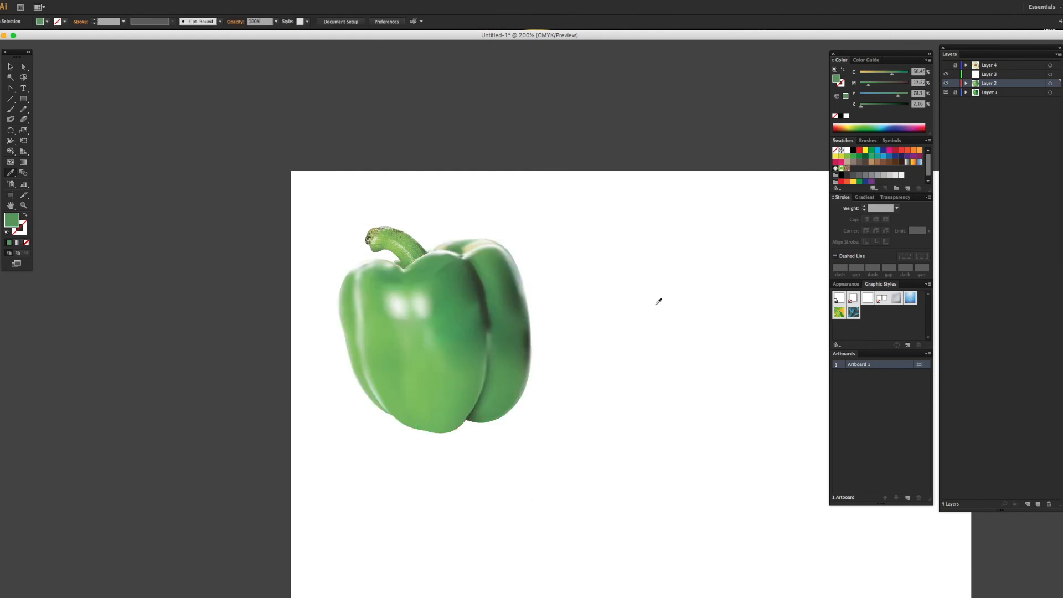
click(454, 266)
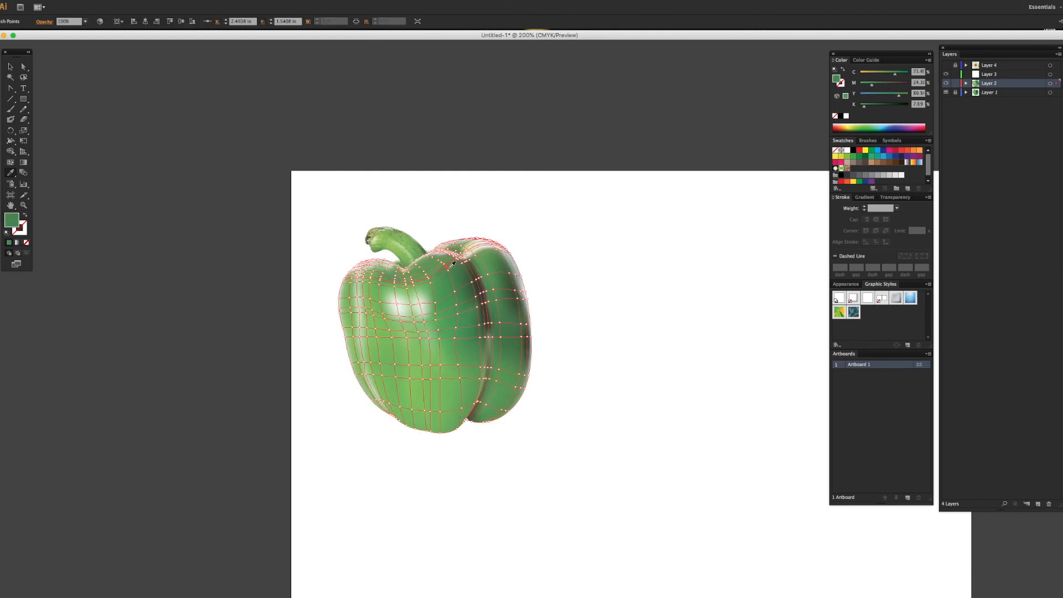
click(653, 290)
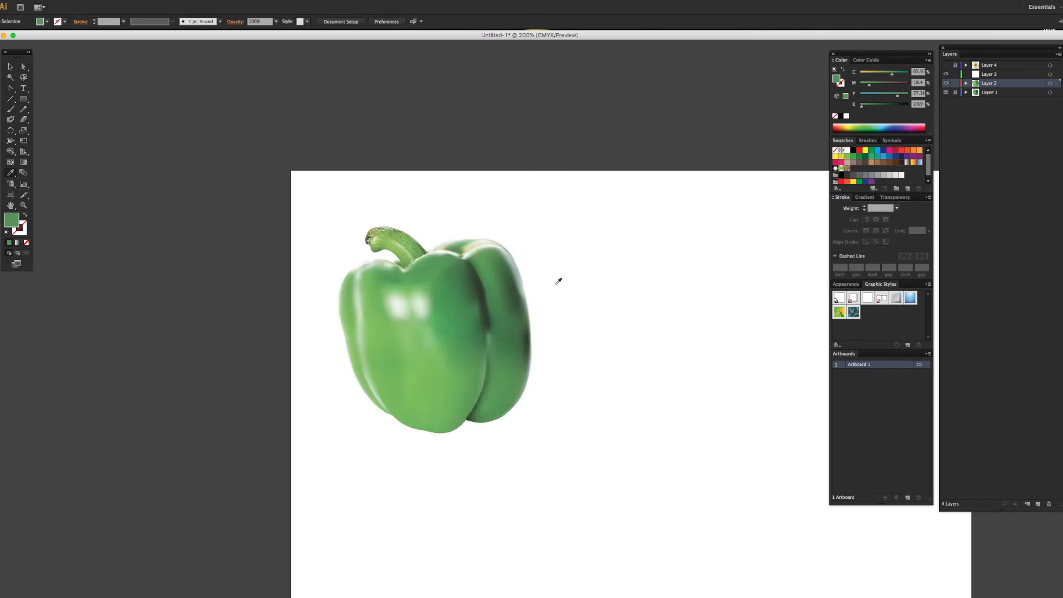
Step: Hide the reference photo on Layer 1 to show the gradient mesh pepper on its own
scroll(689, 304, right, 5)
scroll(689, 304, down, 3)
scroll(689, 304, right, 2)
scroll(689, 304, down, 3)
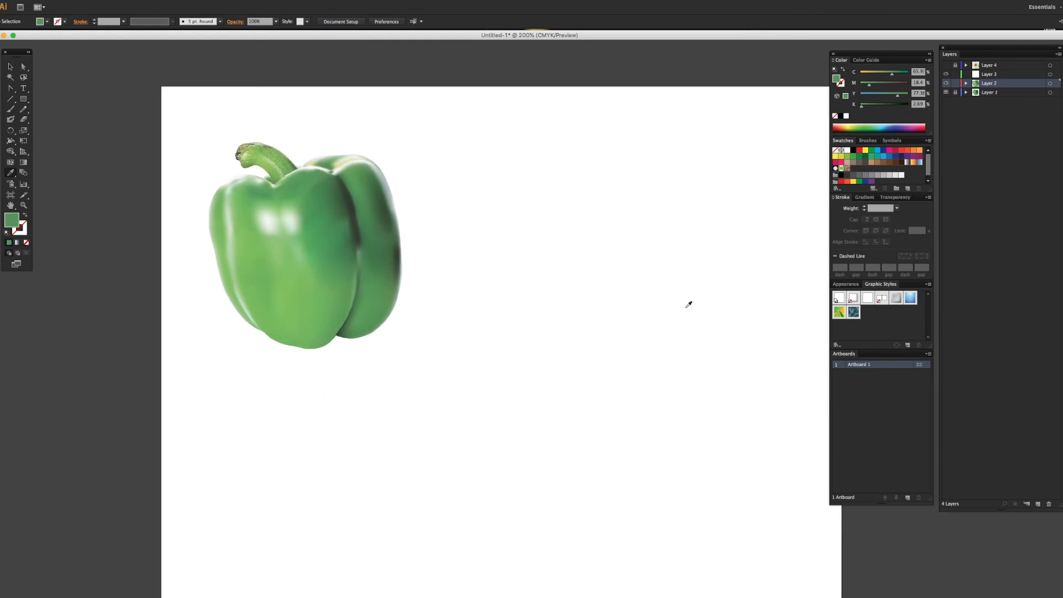
scroll(689, 304, right, 1)
scroll(689, 304, up, 1)
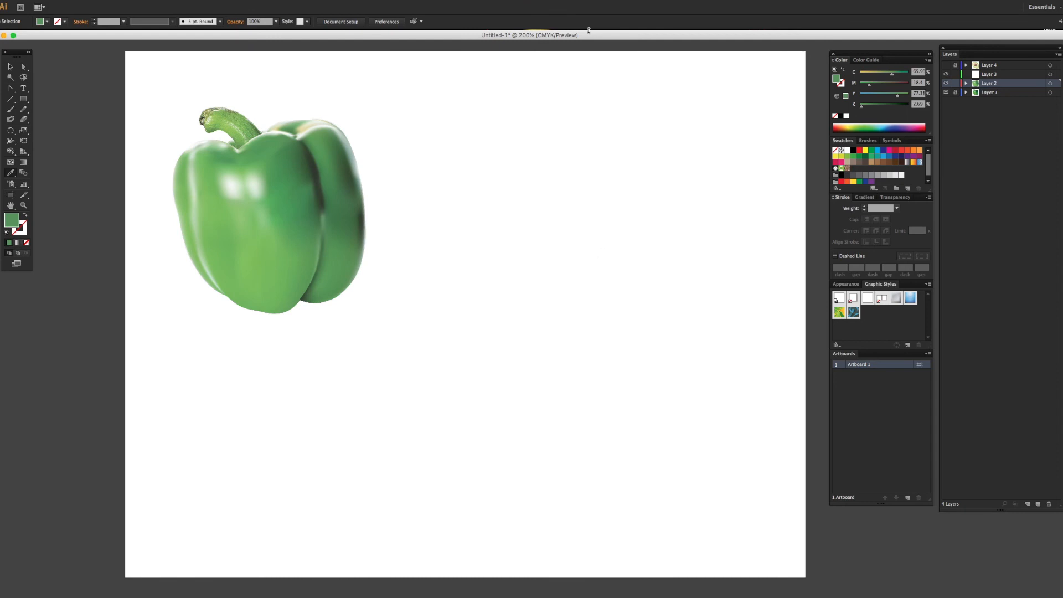
click(946, 92)
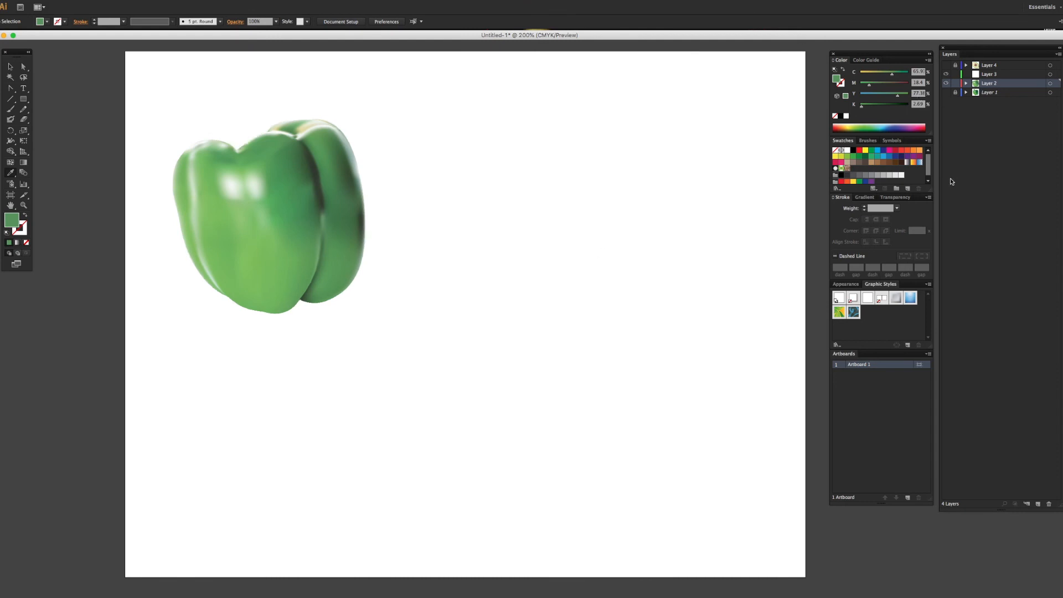